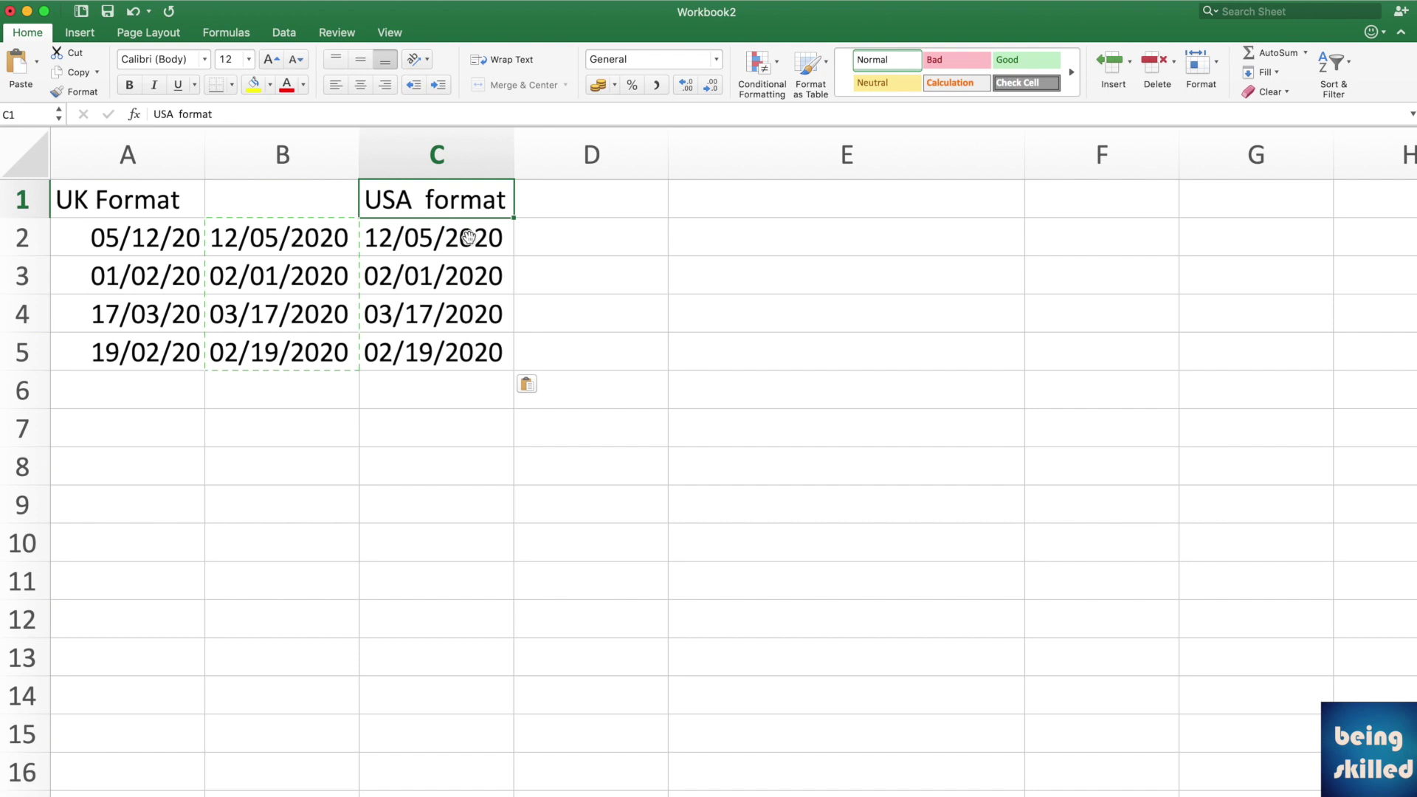
Review the USA text dates in C2:C5 and the existing TEXT formula in B2.
{"action": "key", "text": "Down"}
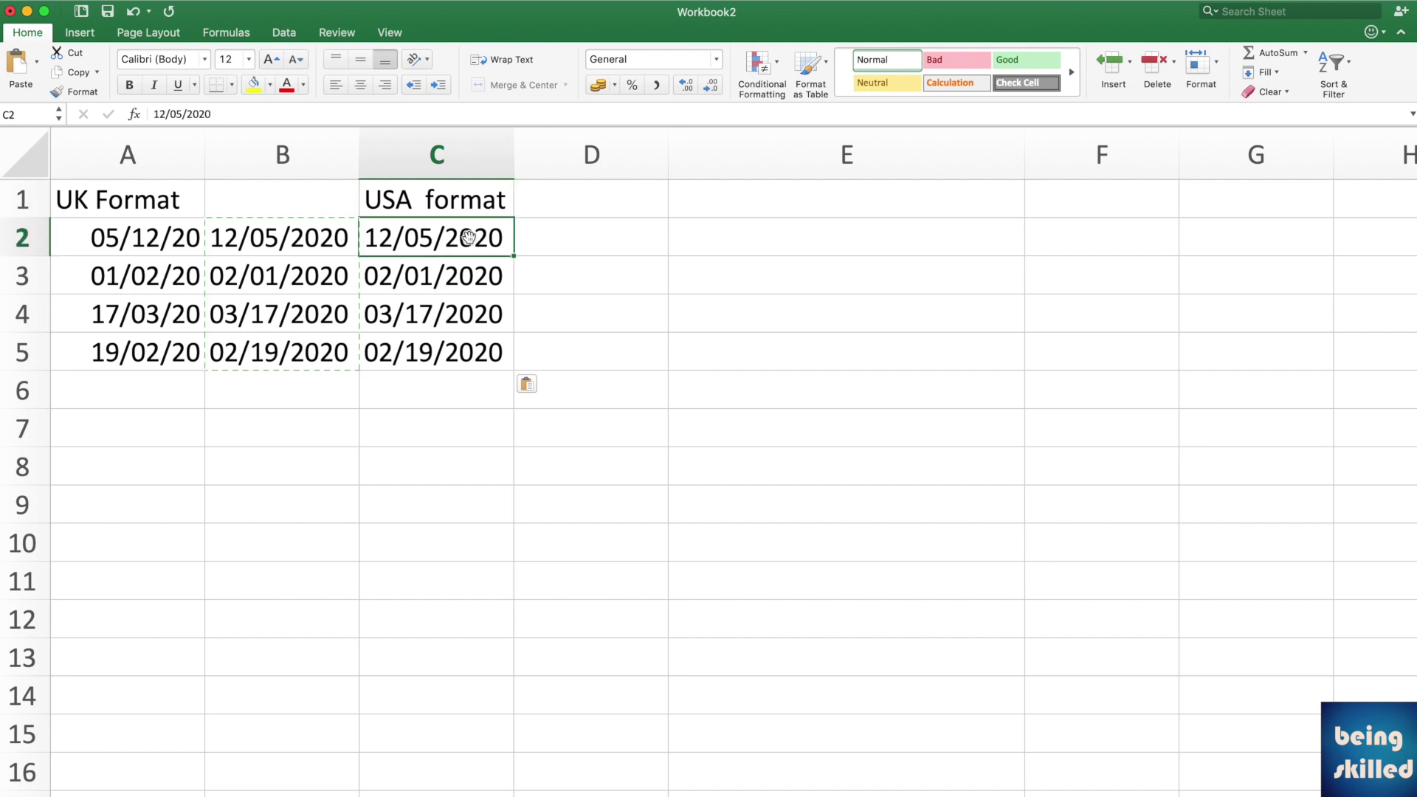
{"action": "key", "text": "shift+Down"}
{"action": "key", "text": "shift+Down"}
{"action": "key", "text": "shift+Down"}
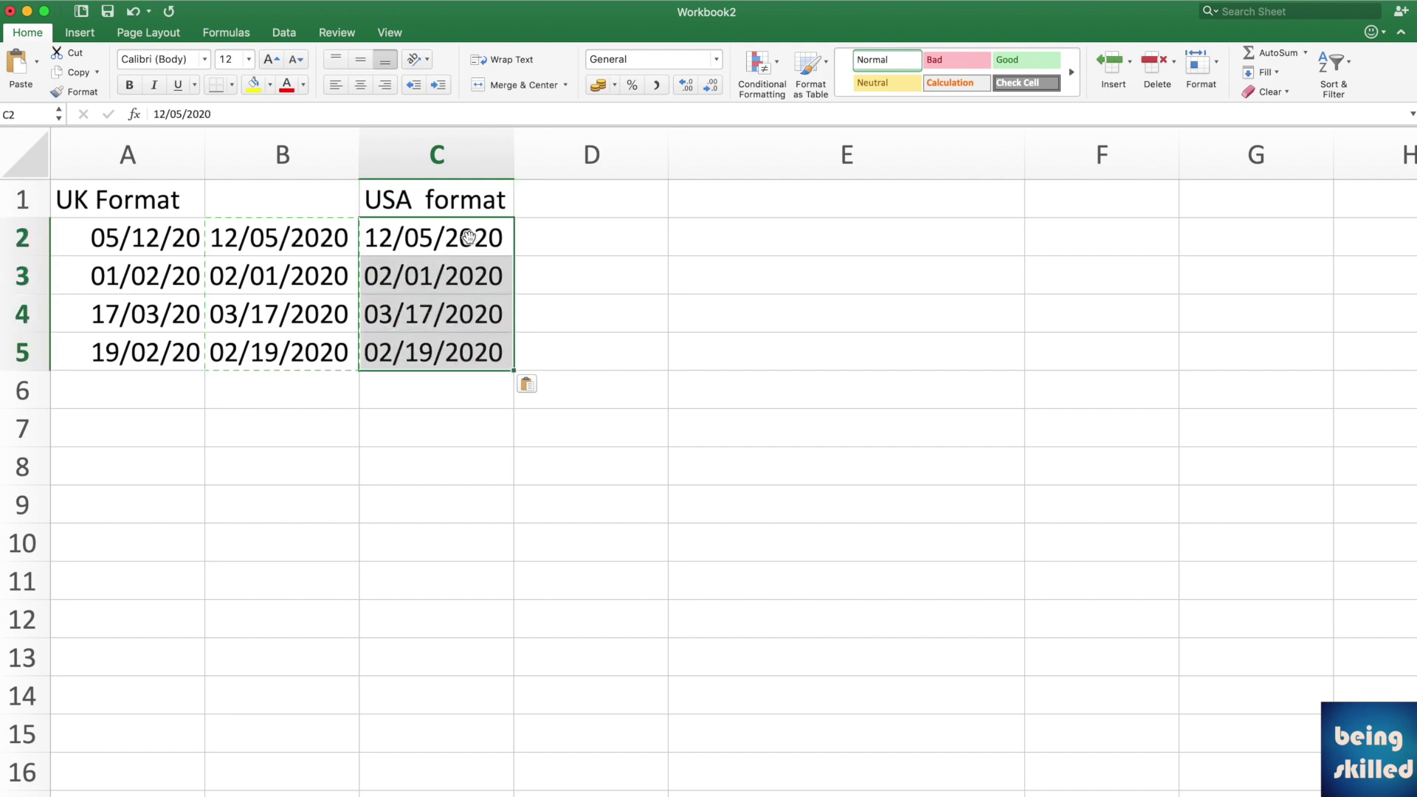
{"action": "key", "text": "Right"}
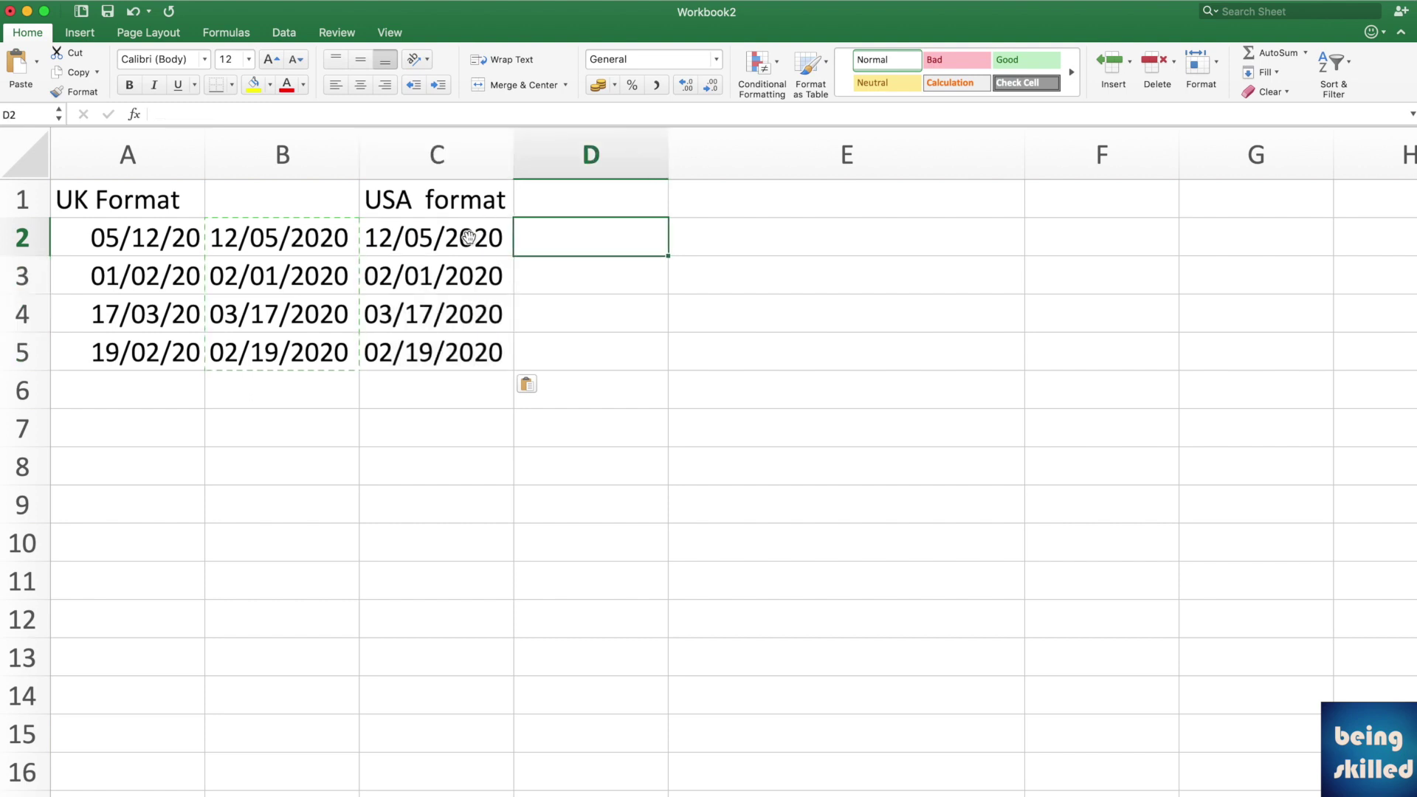
{"action": "key", "text": "Left"}
{"action": "key", "text": "Left"}
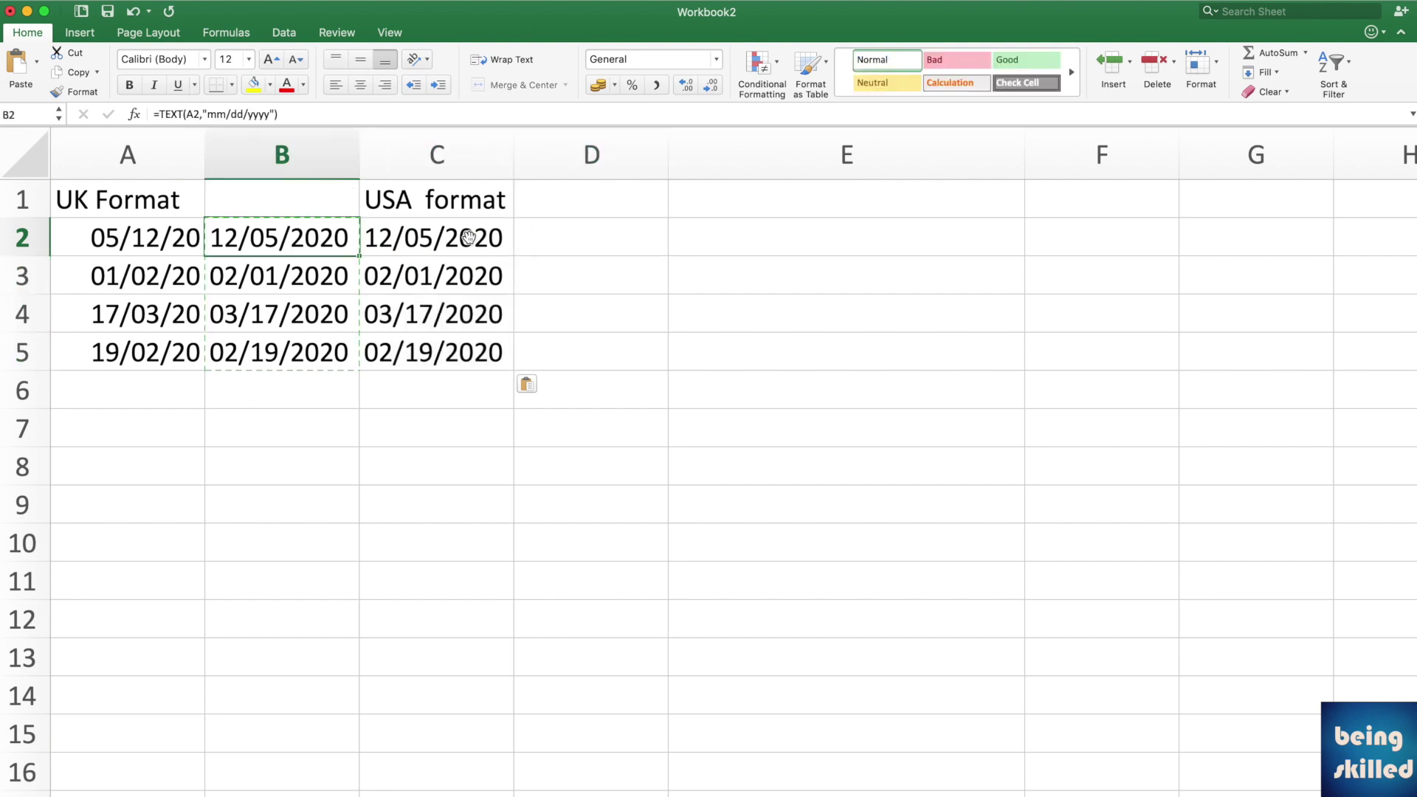
Enter =TEXT(C2,"dd/mm/yyyy") in D2 and compare its result with B2.
{"action": "key", "text": "Right"}
{"action": "key", "text": "Right"}
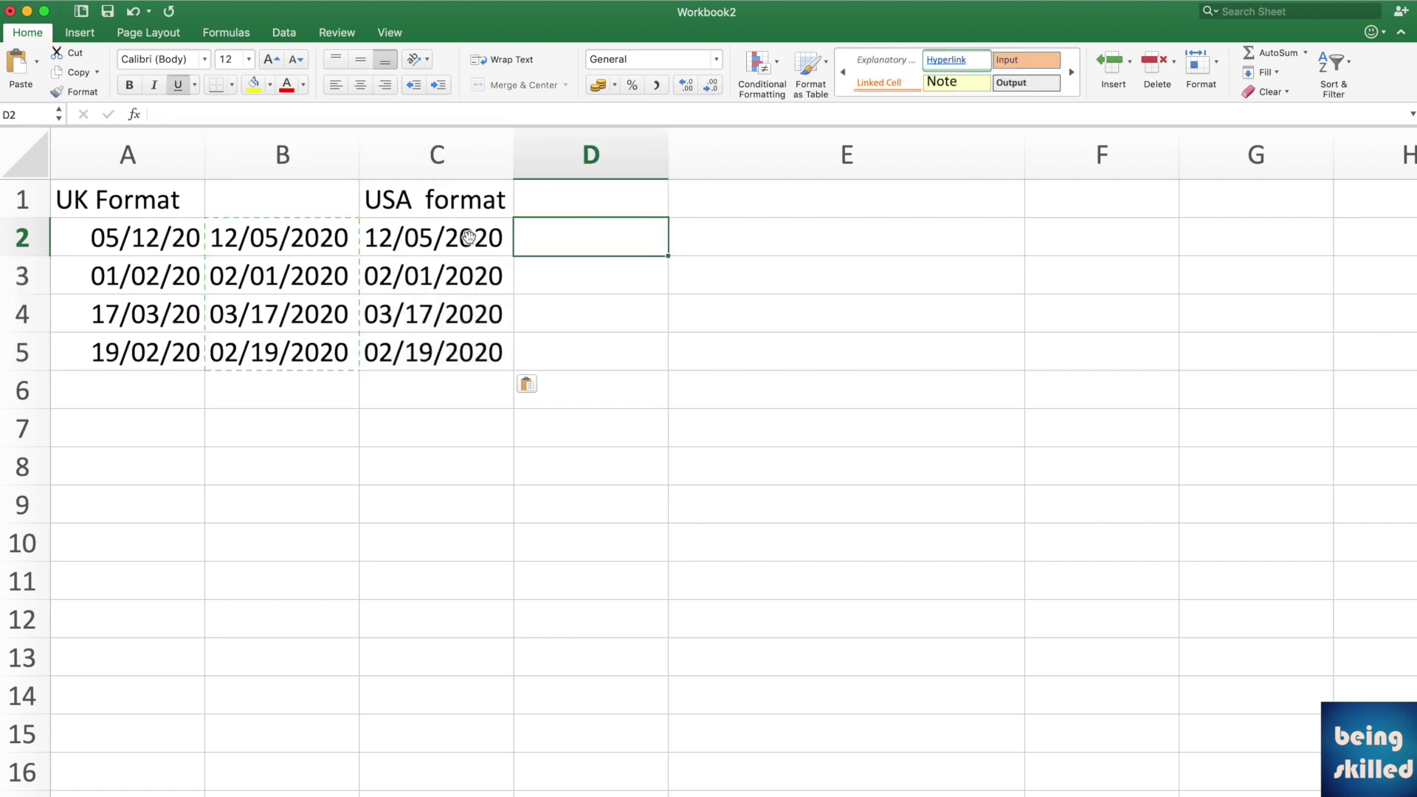
{"action": "type", "text": "=text"}
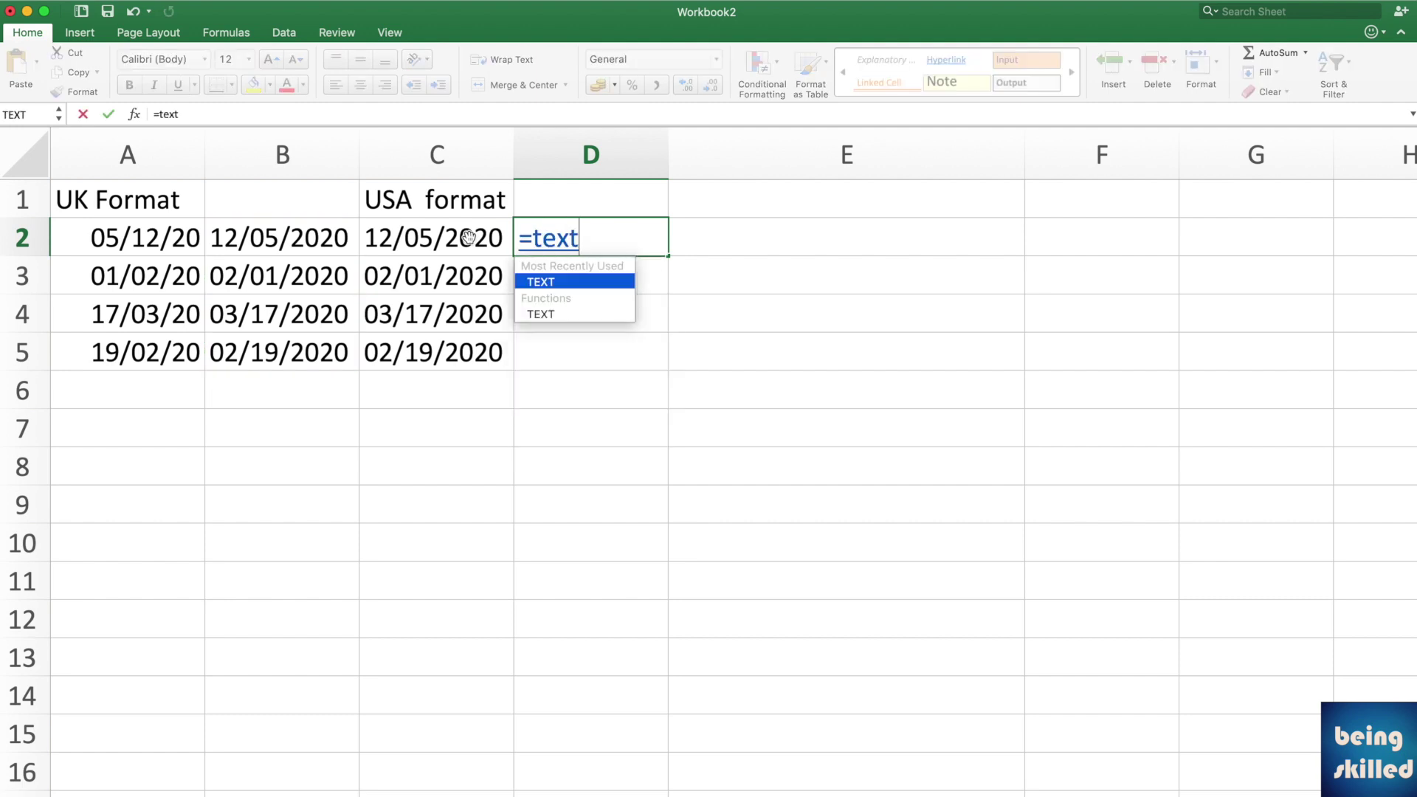
{"action": "key", "text": "Tab"}
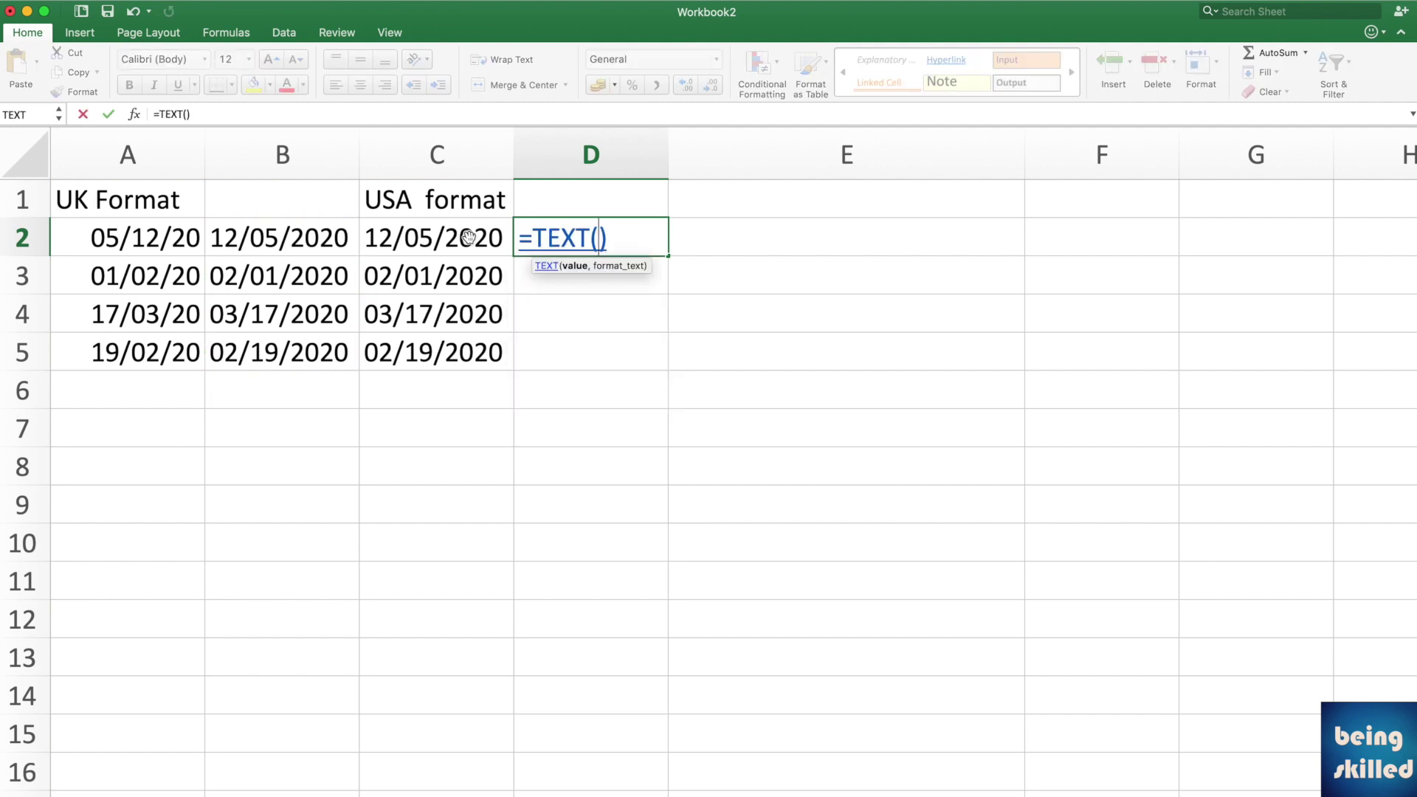
{"action": "left_click", "coordinate": [467, 237]}
{"action": "type", "text": ","}
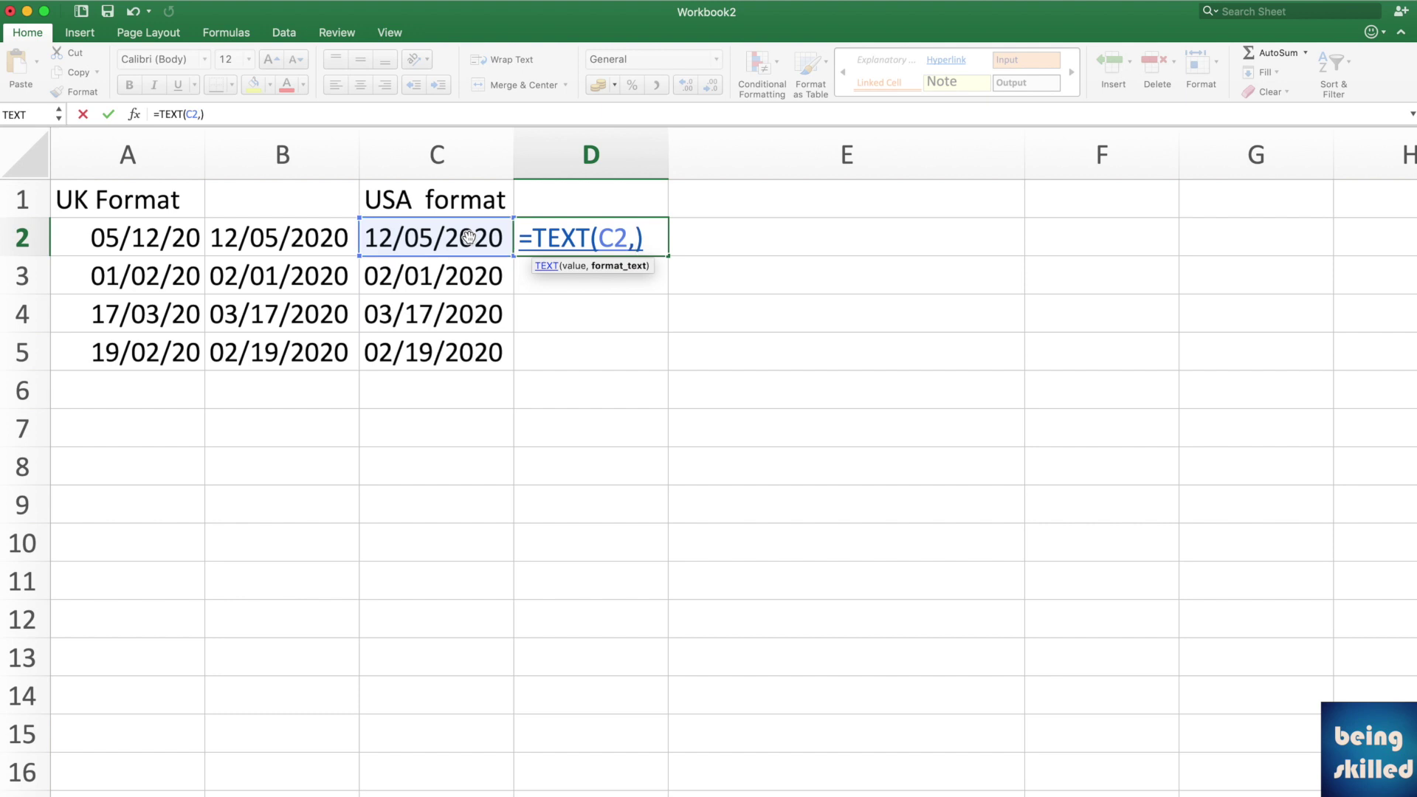
{"action": "type", "text": "\"dd/mm/"}
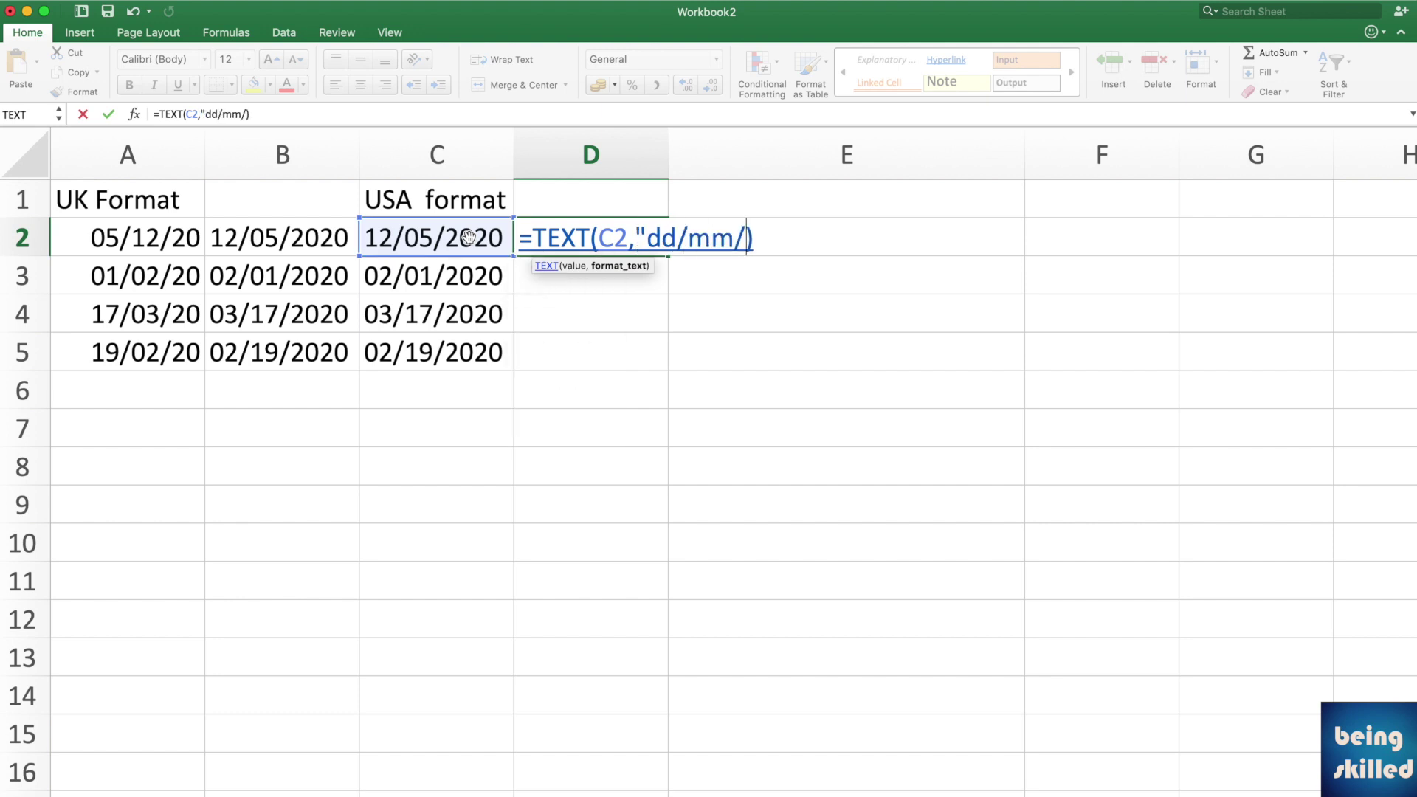
{"action": "type", "text": "yyyy\""}
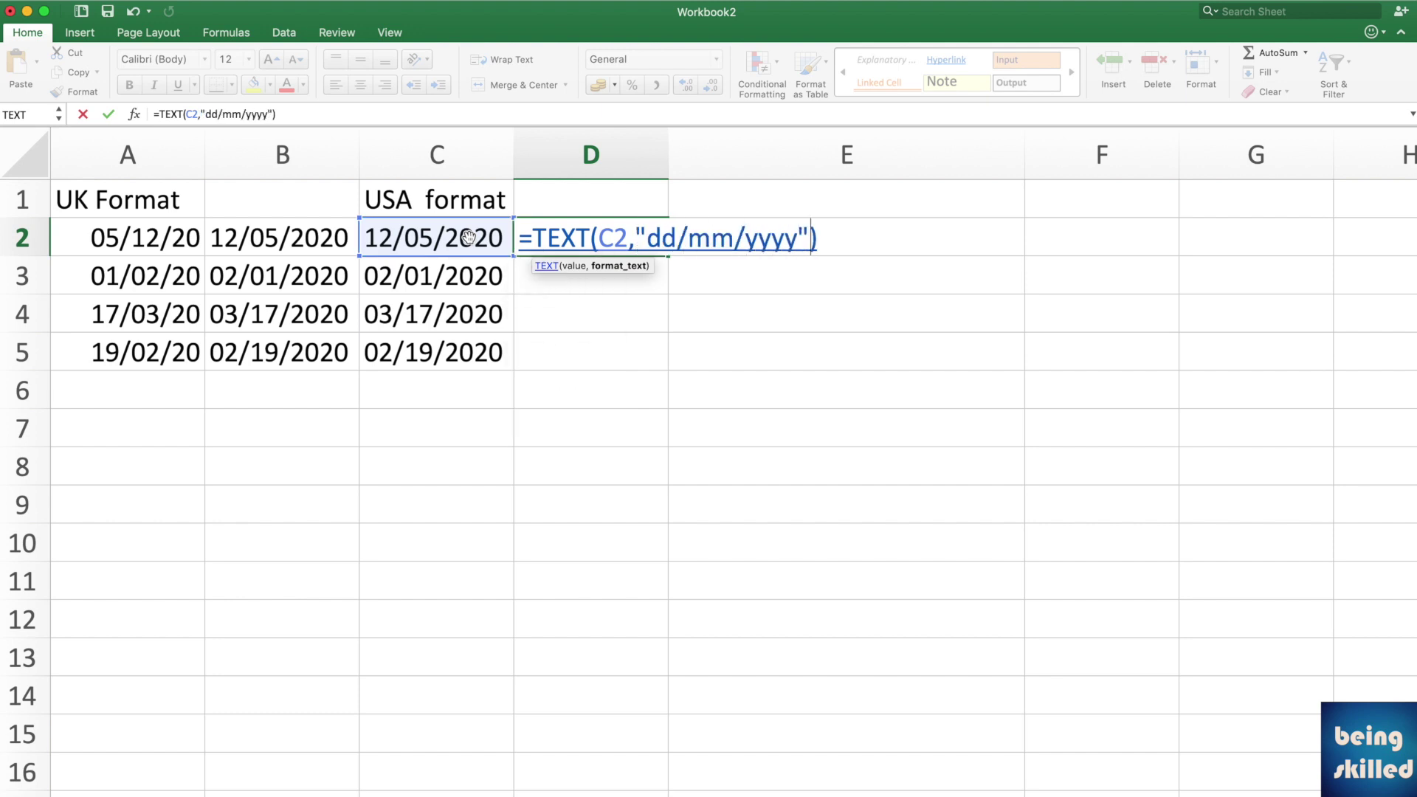
{"action": "type", "text": ")"}
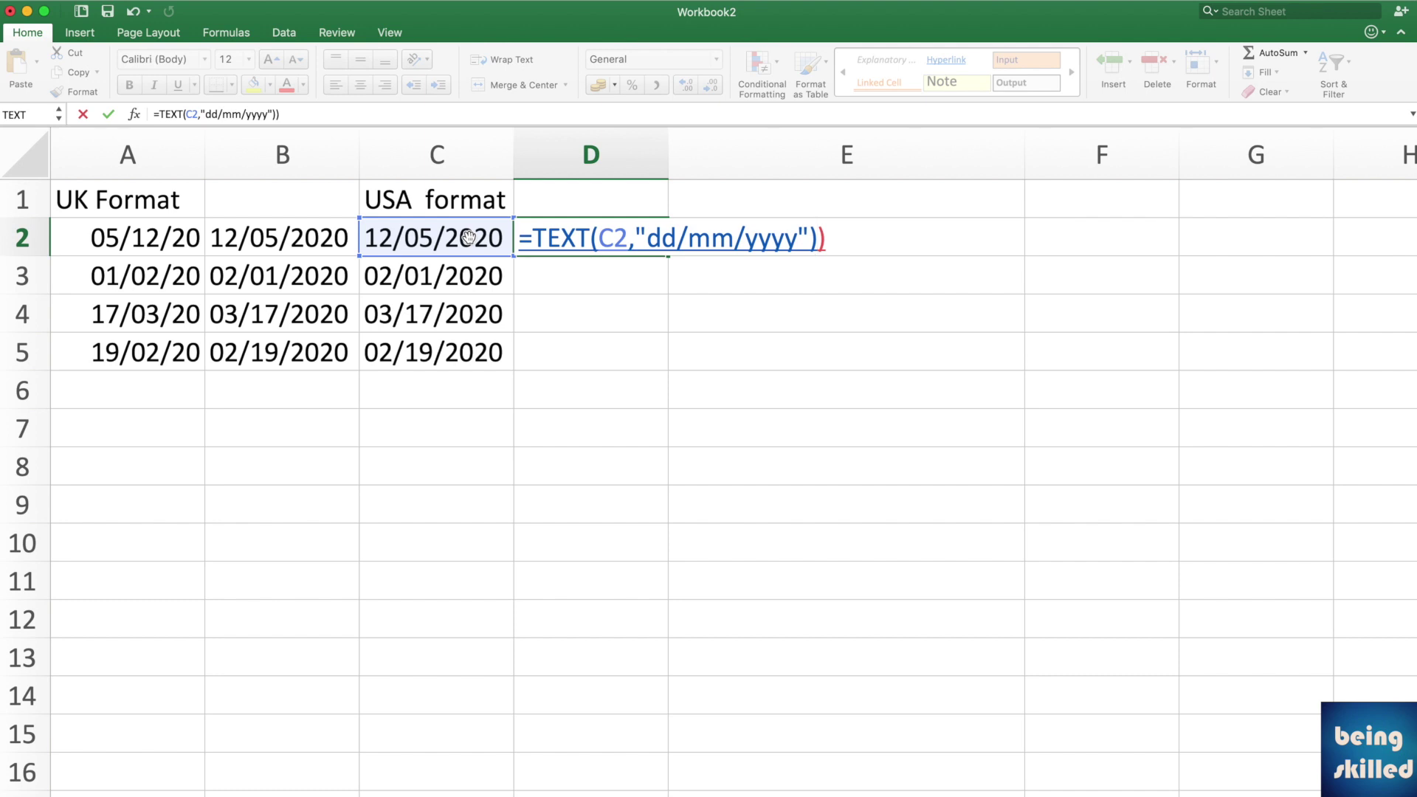
{"action": "key", "text": "Return"}
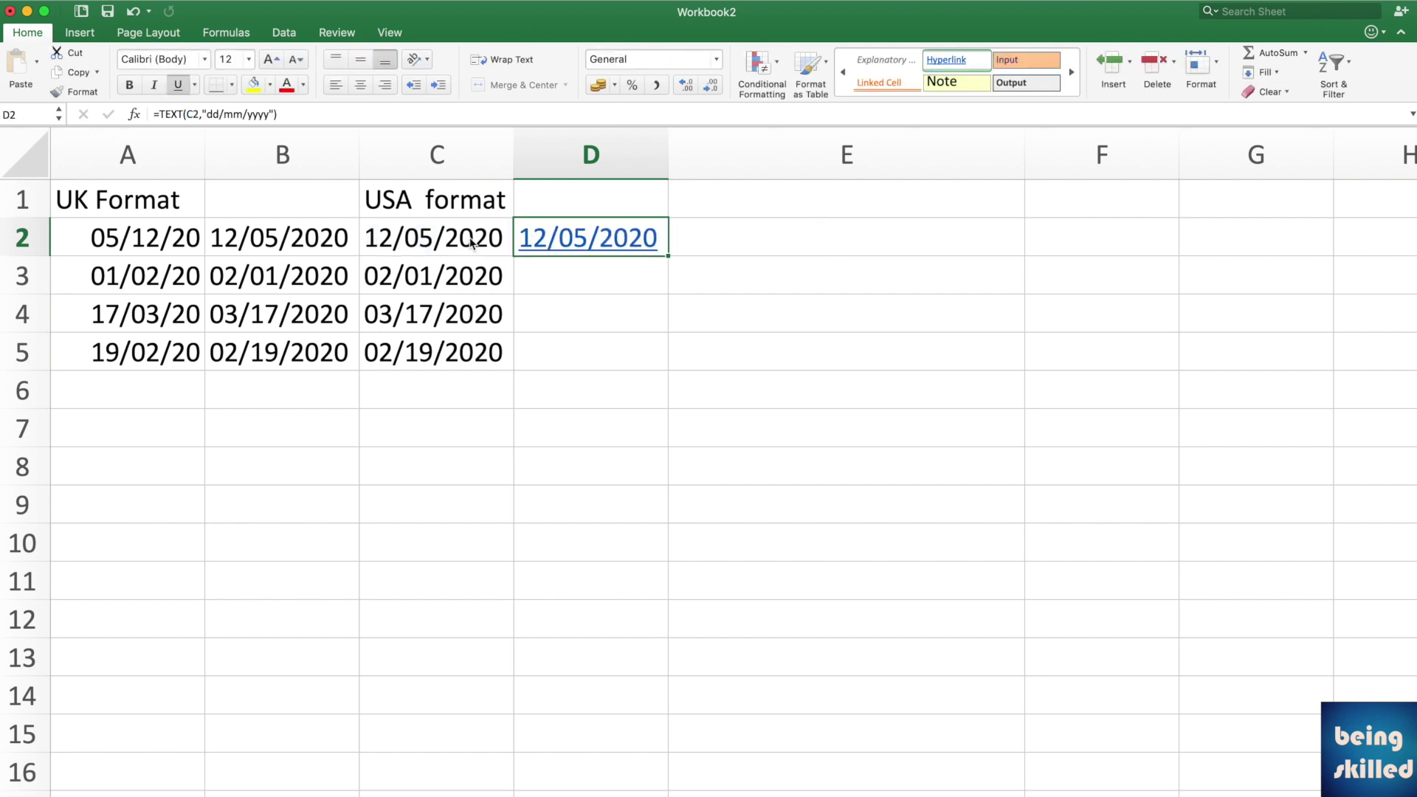
{"action": "key", "text": "Left"}
{"action": "key", "text": "Left"}
{"action": "key", "text": "Right"}
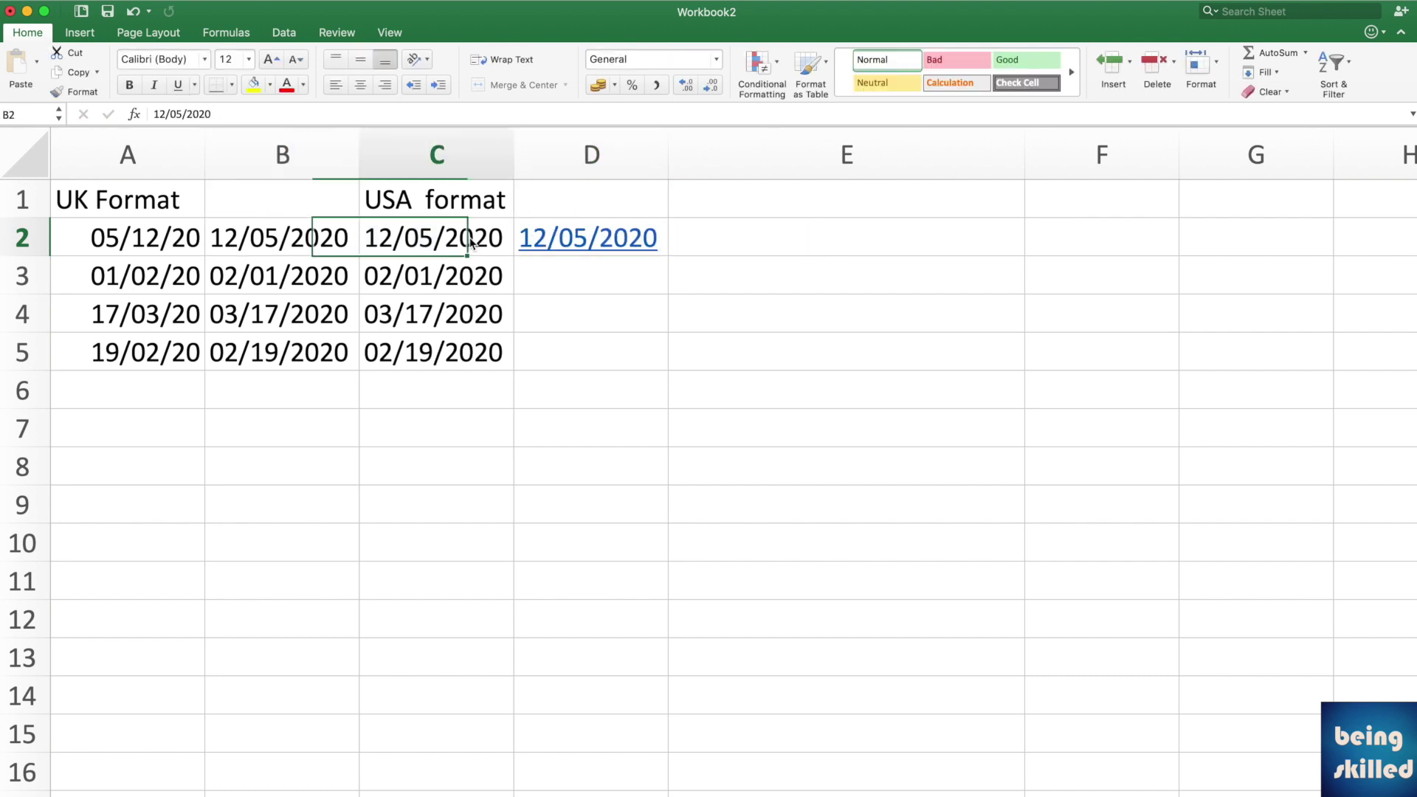
{"action": "key", "text": "Right"}
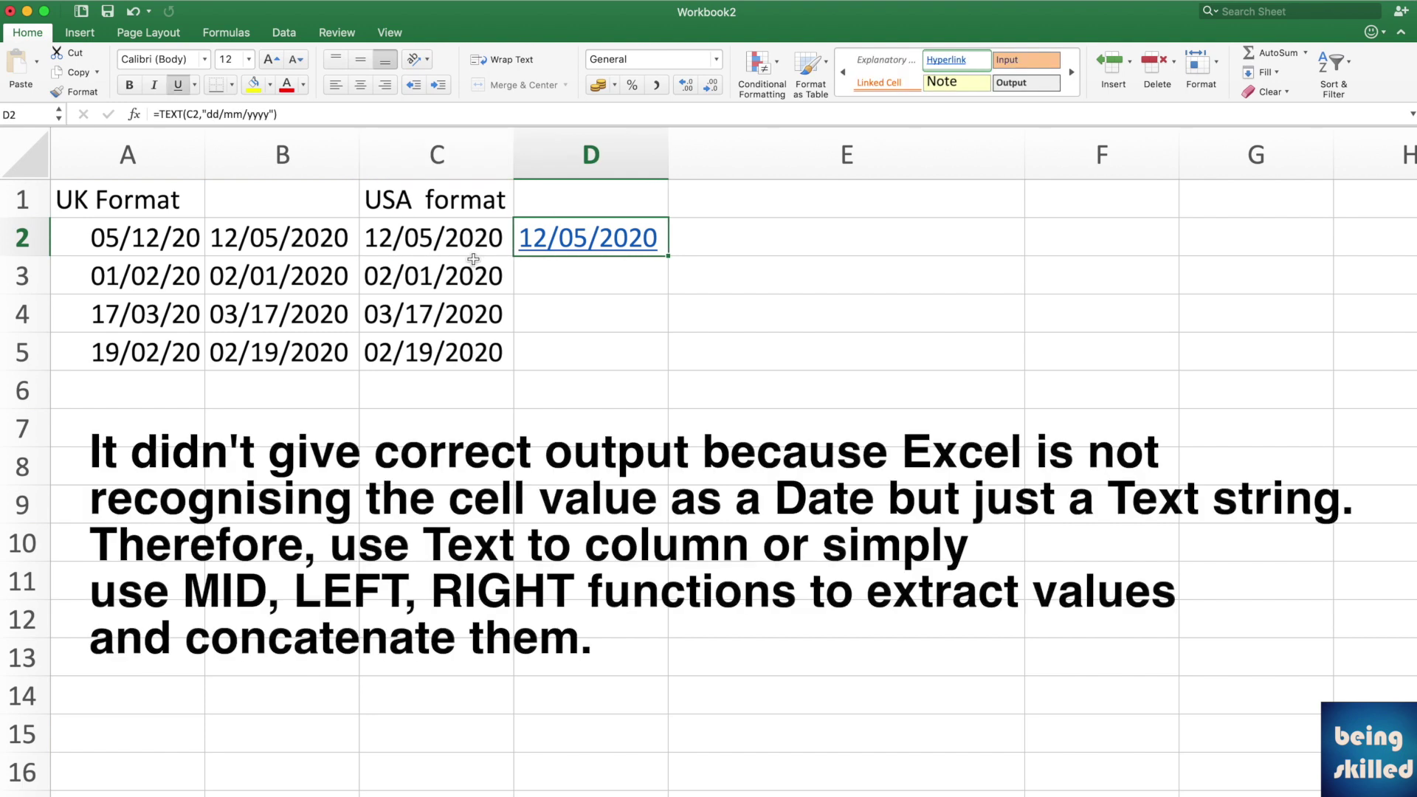
Check the raw text date in C2, then delete the failed TEXT formula from D2.
{"action": "left_click", "coordinate": [475, 247]}
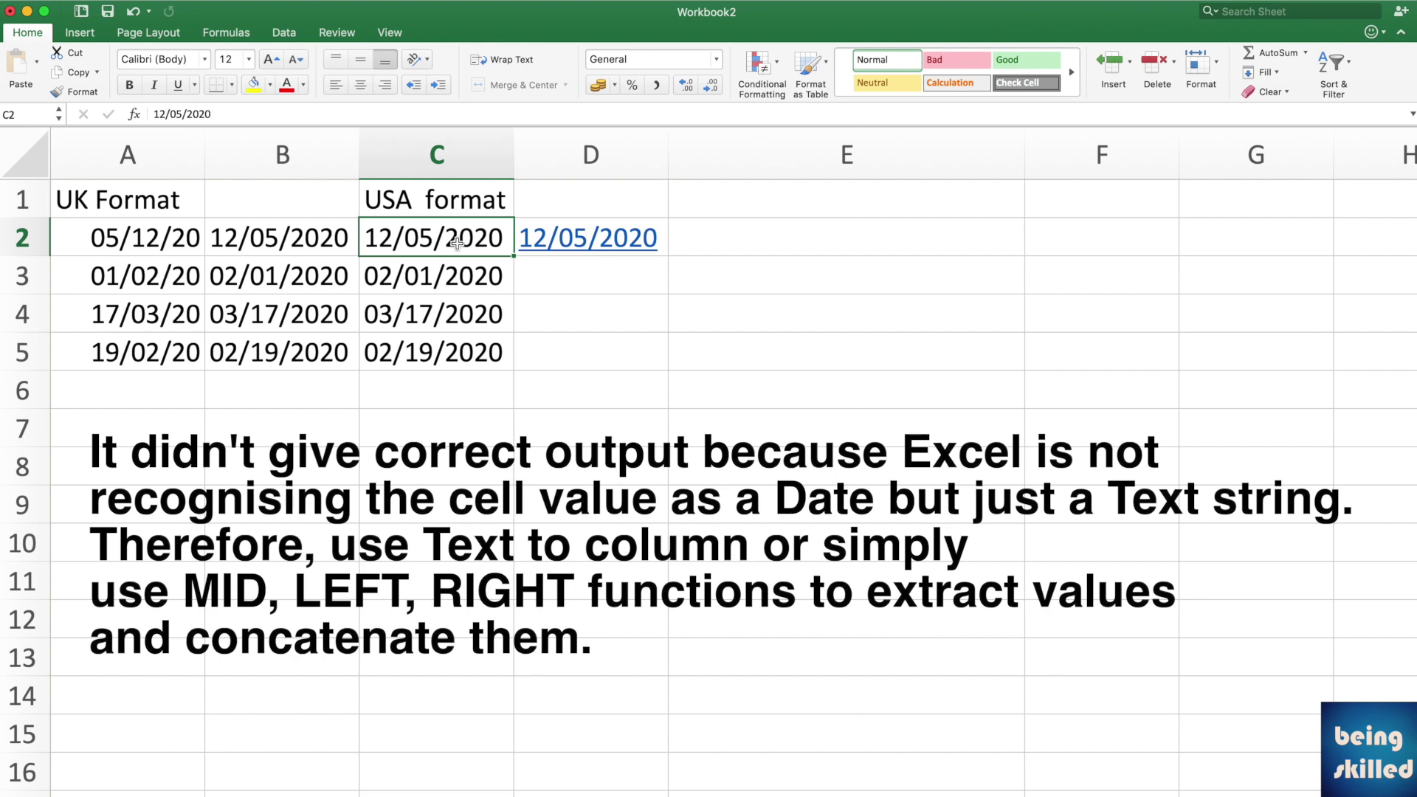
{"action": "key", "text": "Right"}
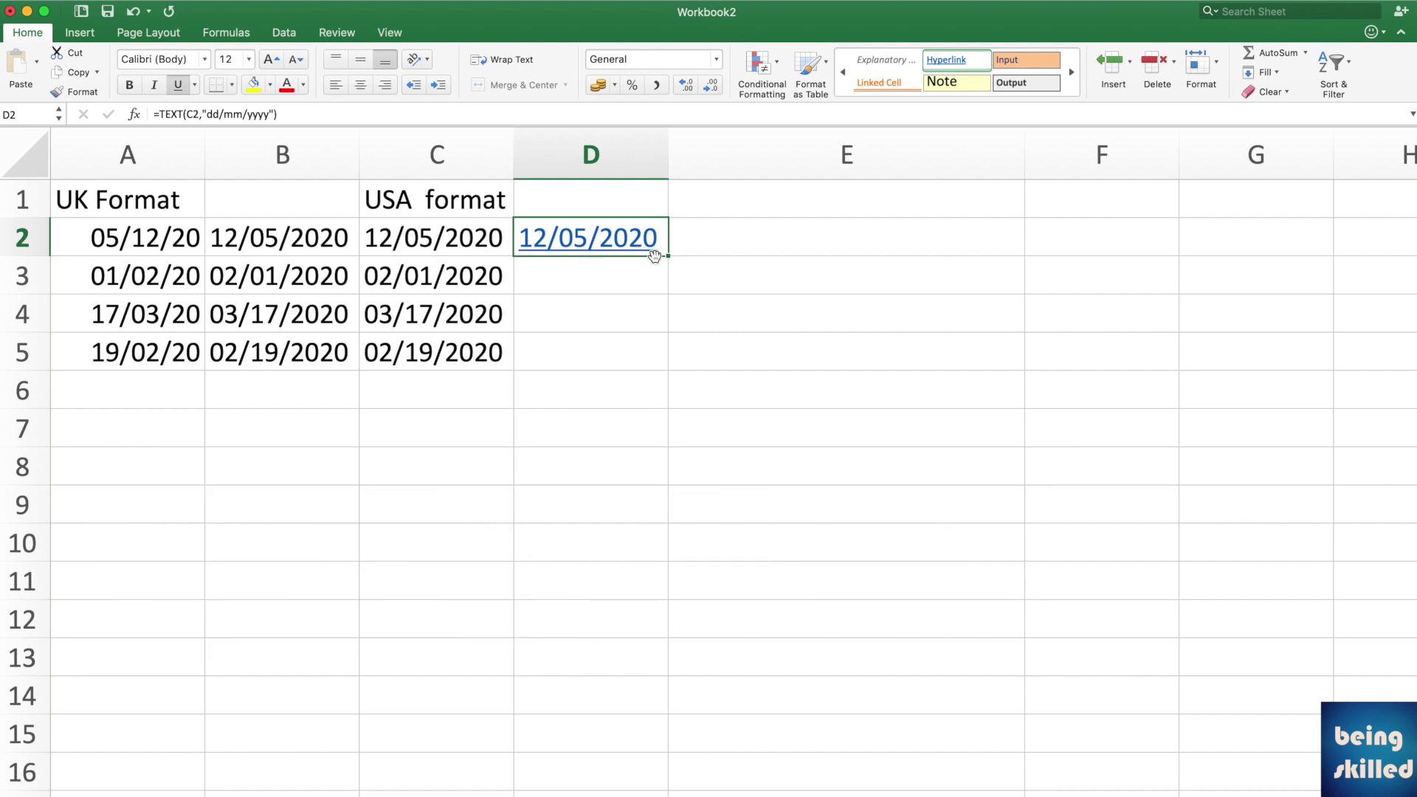
{"action": "key", "text": "Delete"}
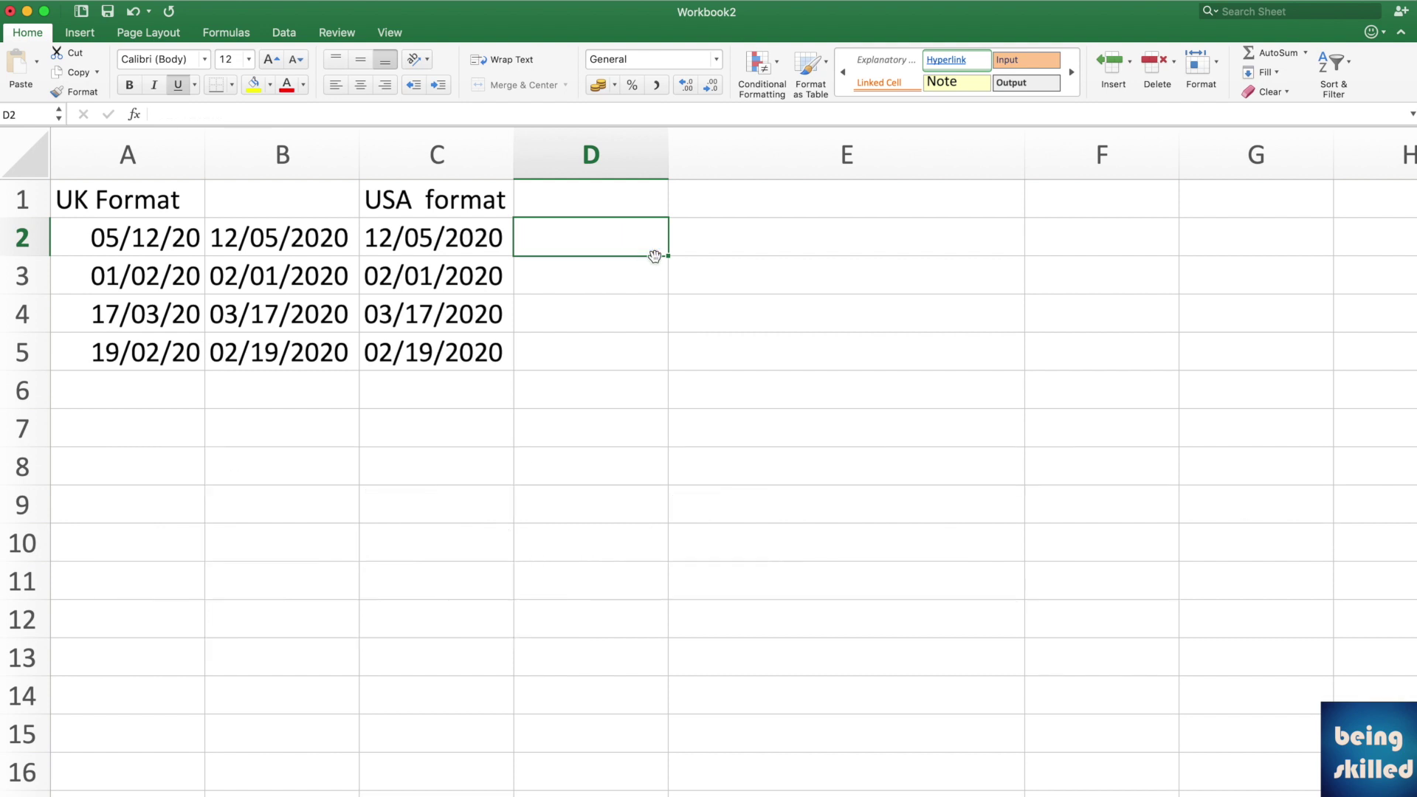
{"action": "key", "text": "Left"}
Use Text to Columns with a '/' delimiter to split C2:C5 into month, day and year.
{"action": "key", "text": "shift+Down"}
{"action": "key", "text": "shift+Down"}
{"action": "key", "text": "shift+Down"}
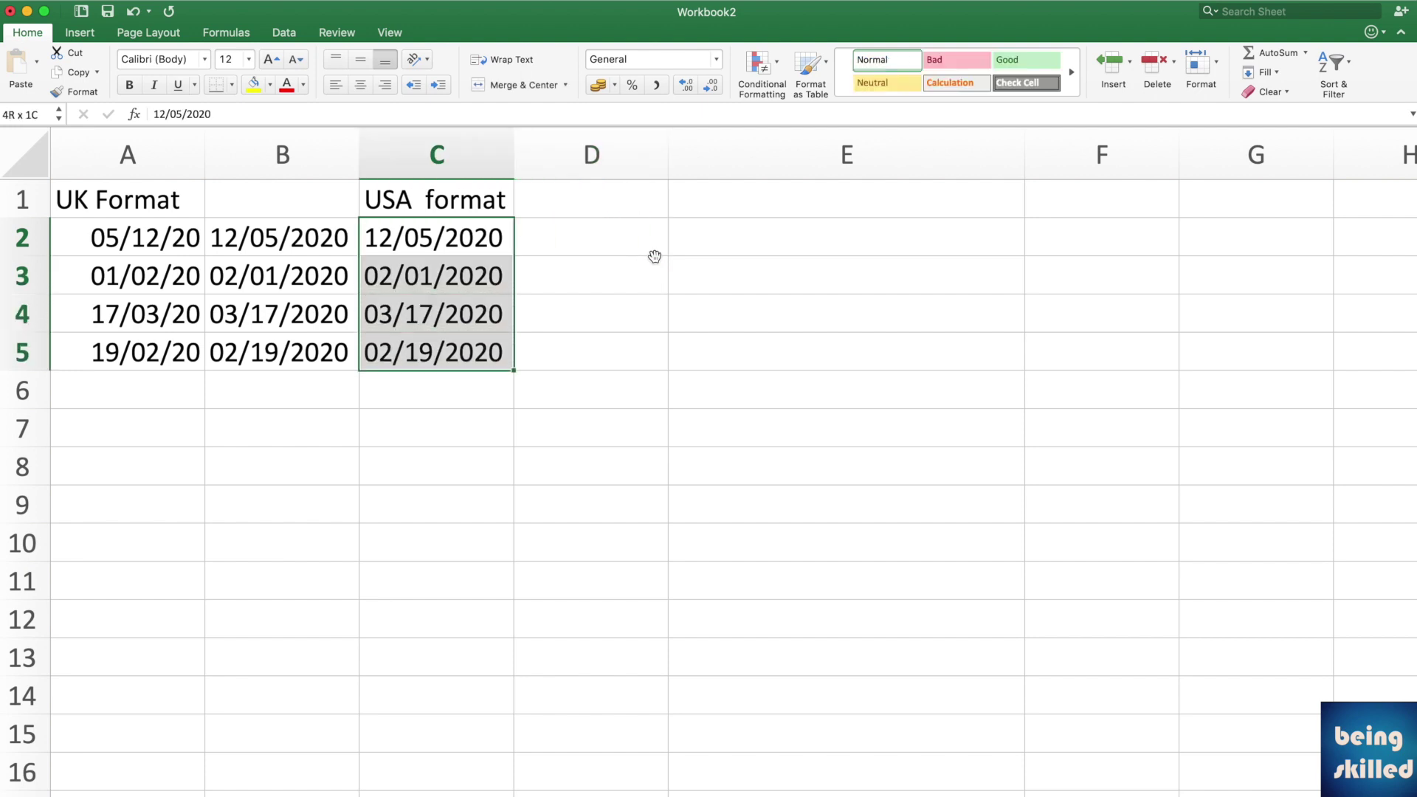
{"action": "left_click", "coordinate": [282, 33]}
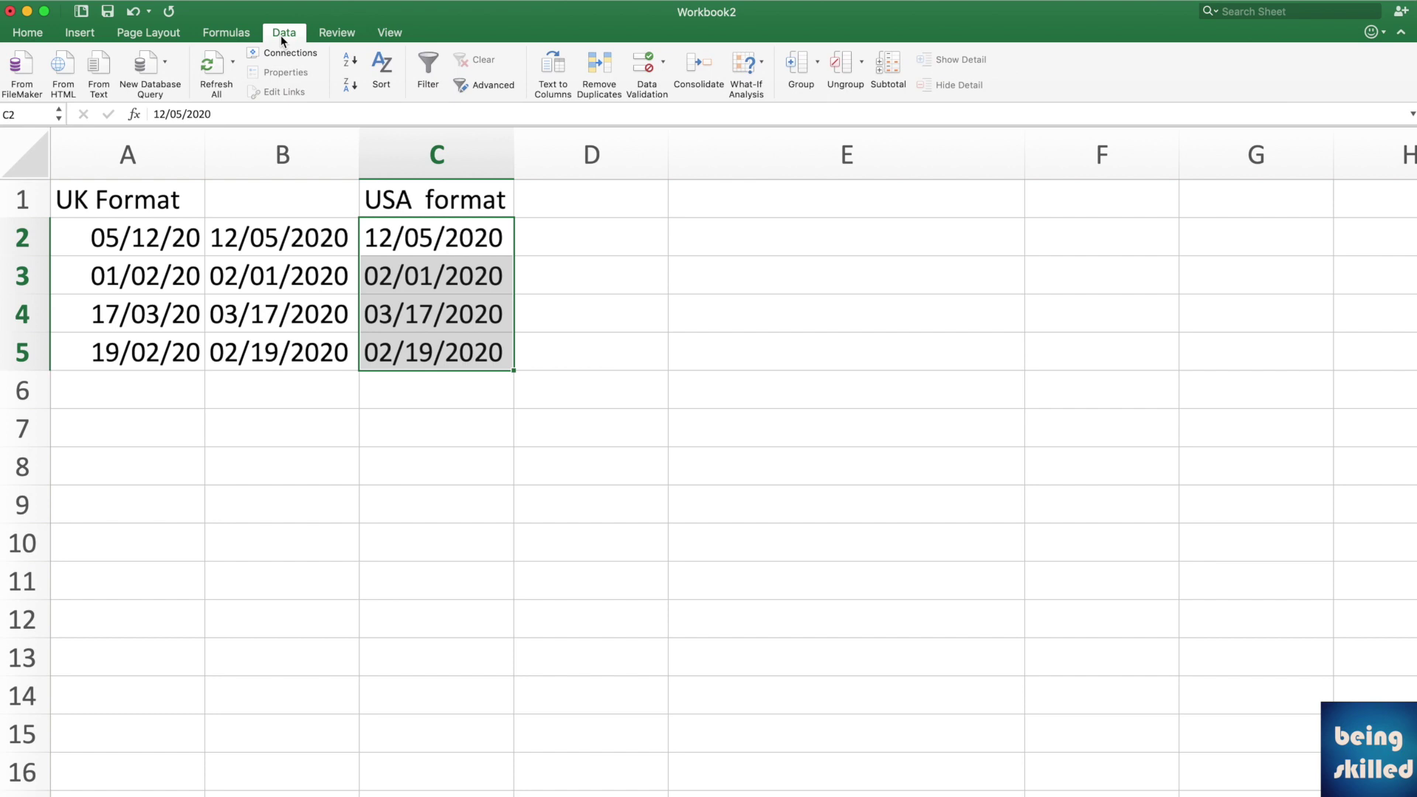
{"action": "left_click", "coordinate": [558, 69]}
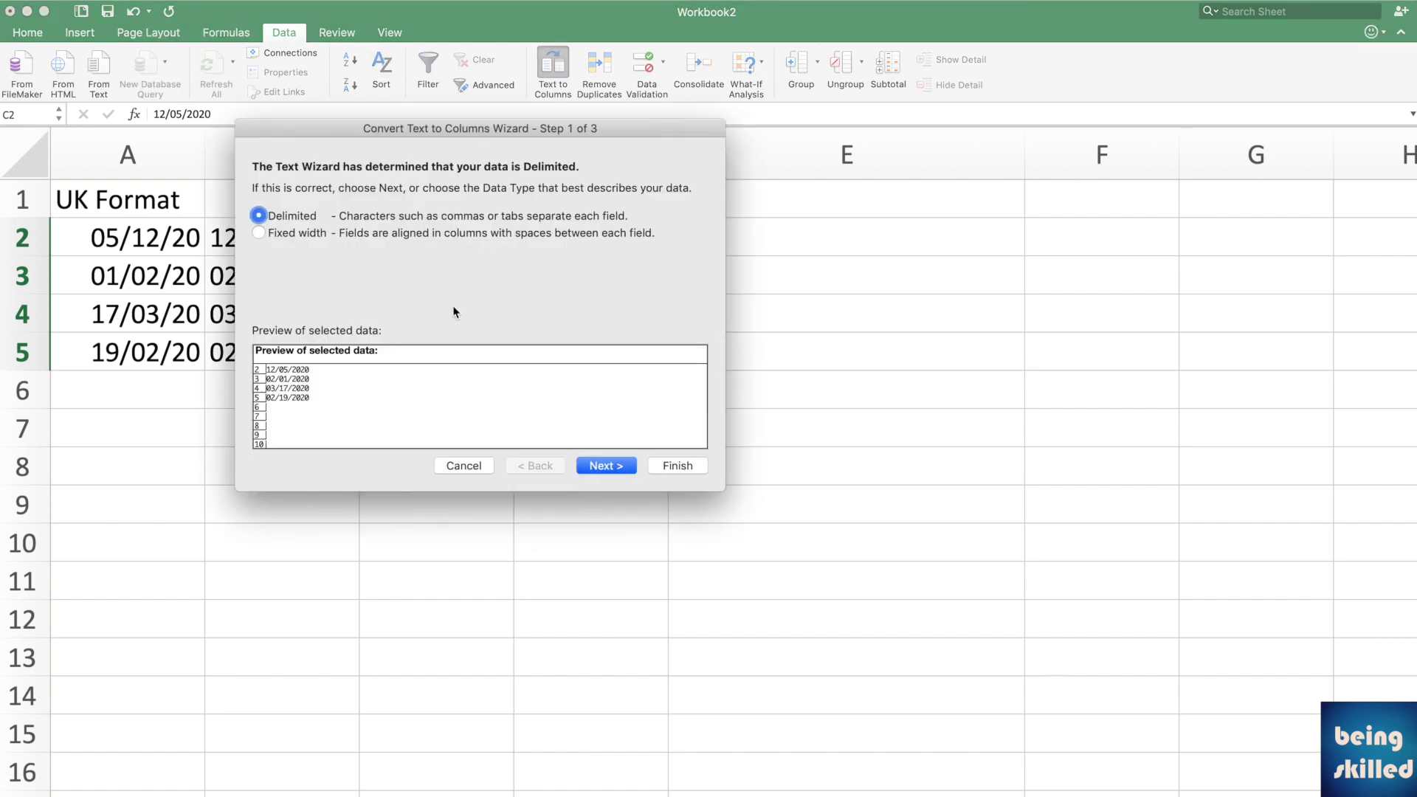
{"action": "left_click", "coordinate": [625, 467]}
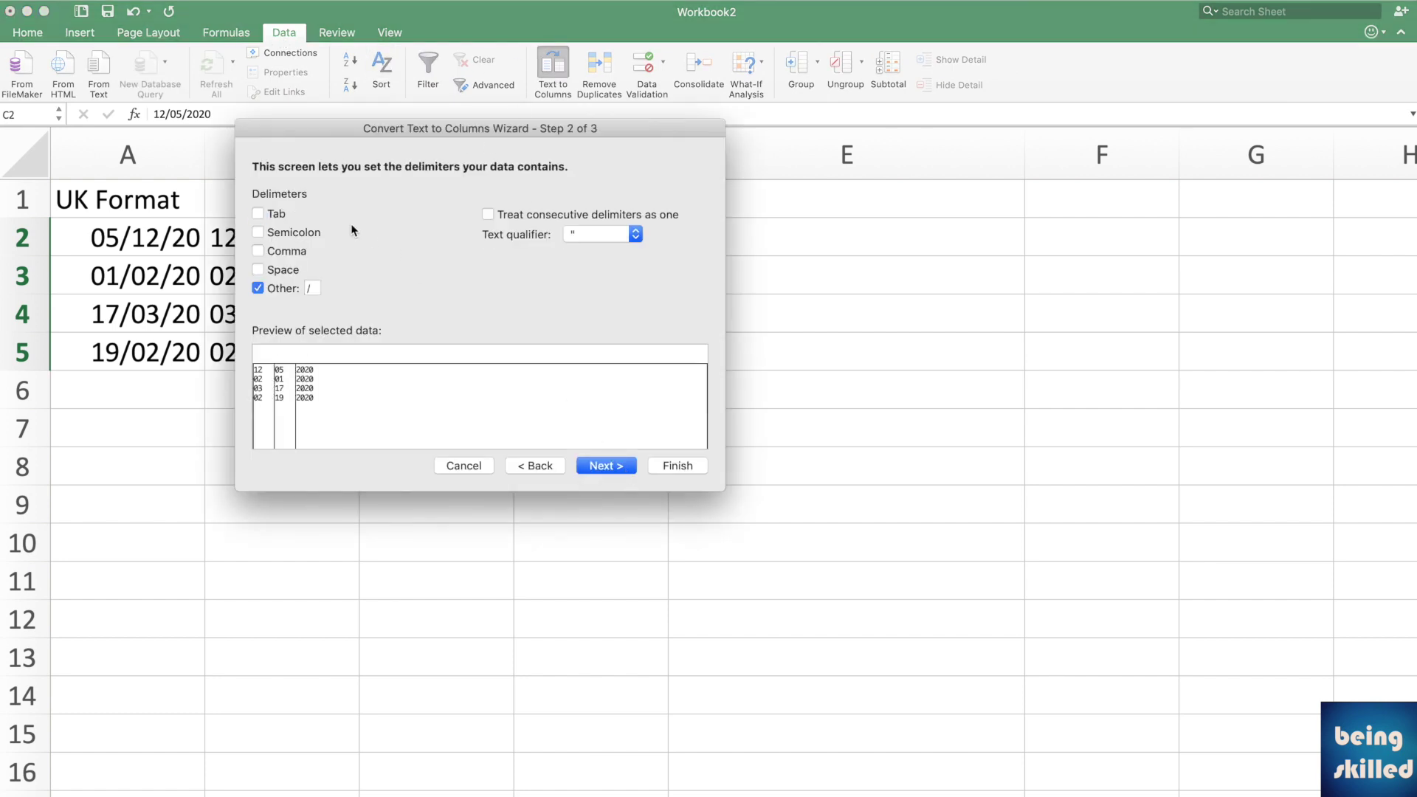
{"action": "left_click", "coordinate": [595, 467]}
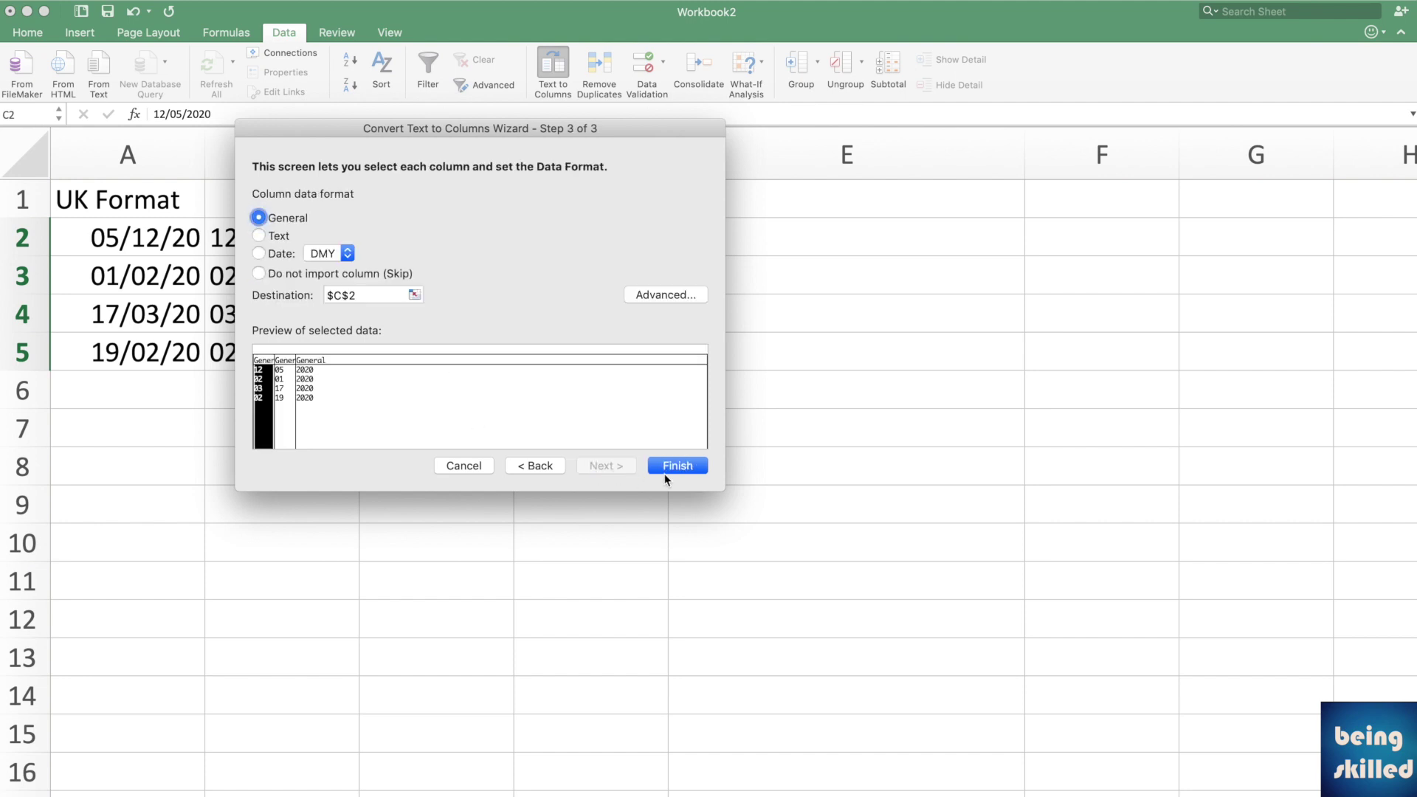
{"action": "left_click", "coordinate": [677, 466]}
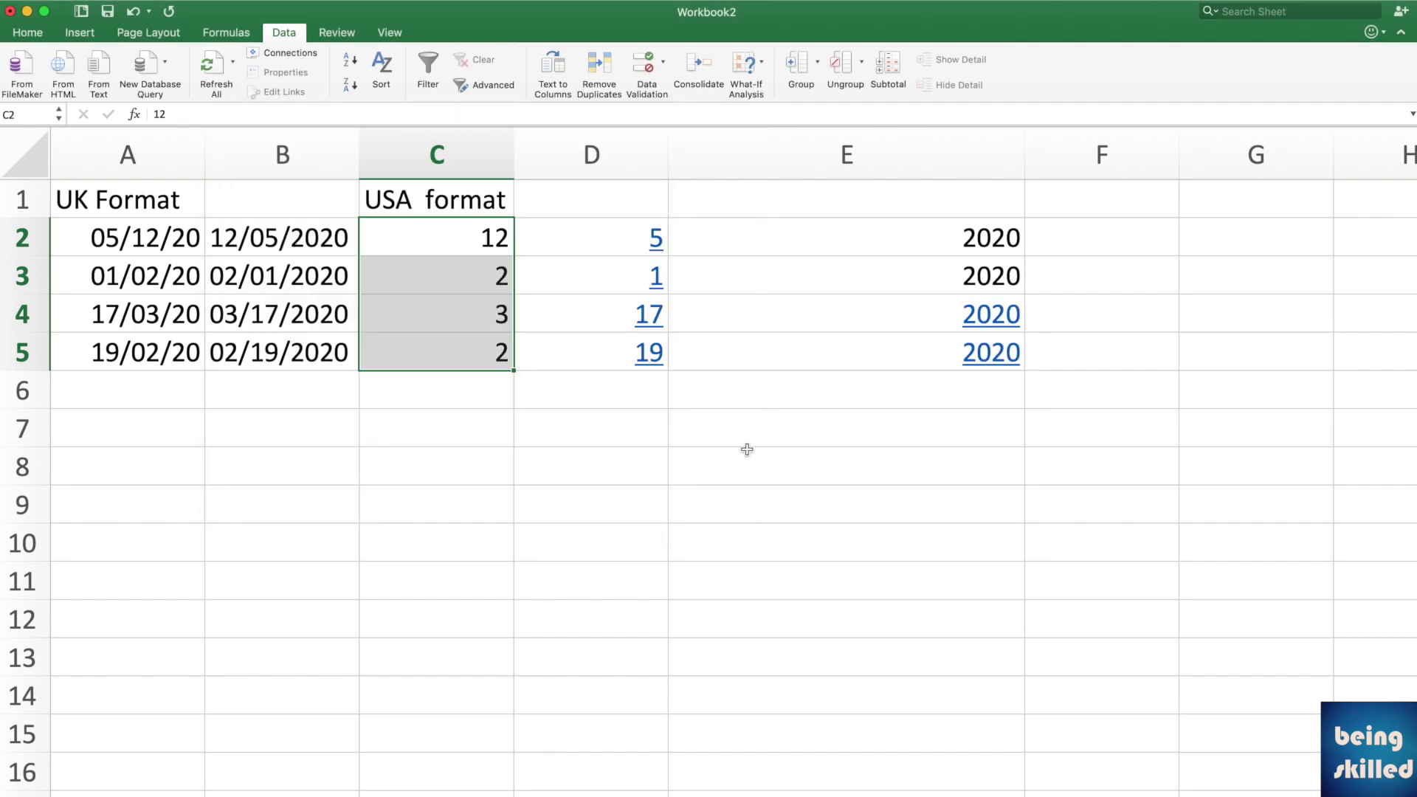
{"action": "key", "text": "Right"}
{"action": "key", "text": "Up"}
{"action": "key", "text": "Up"}
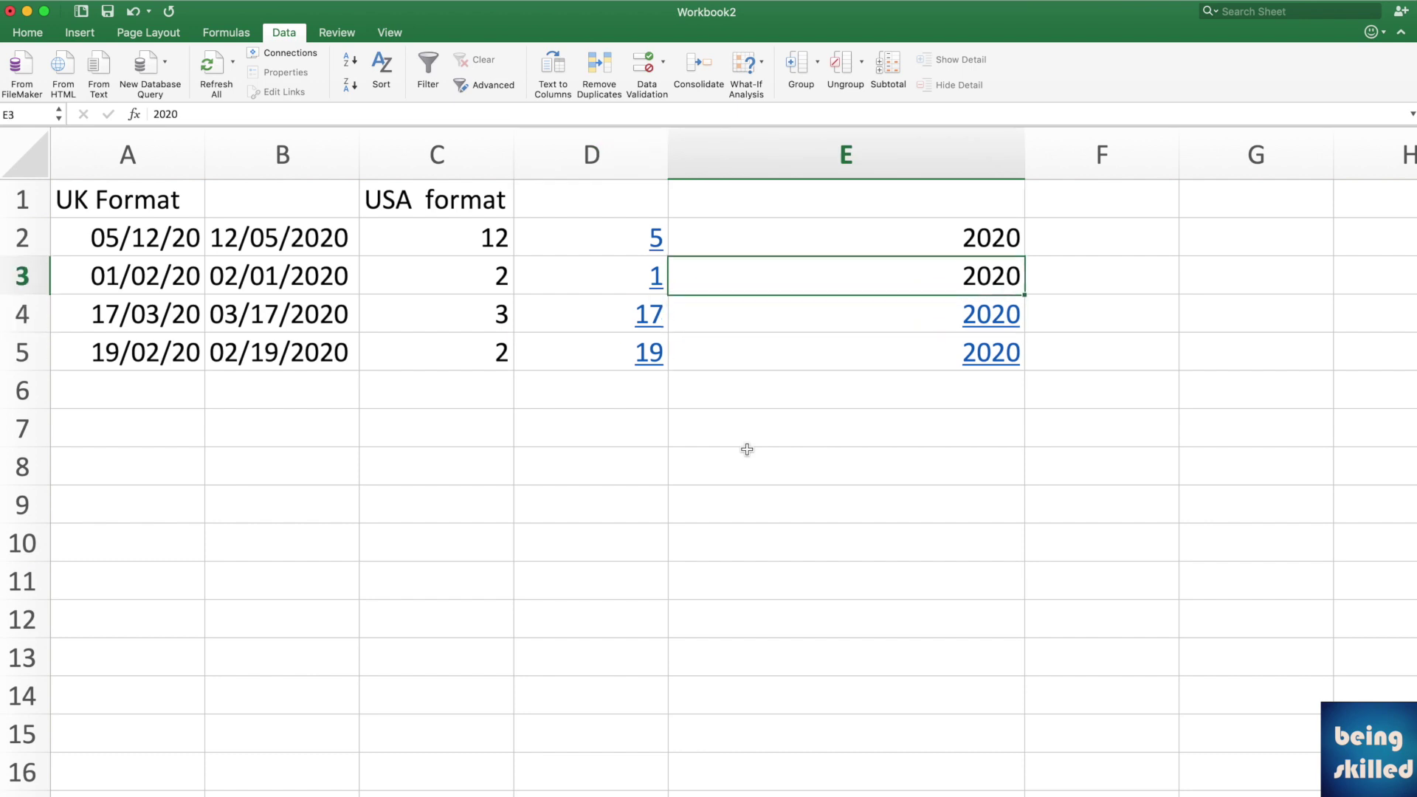
{"action": "key", "text": "Right"}
{"action": "key", "text": "Up"}
{"action": "type", "text": "="}
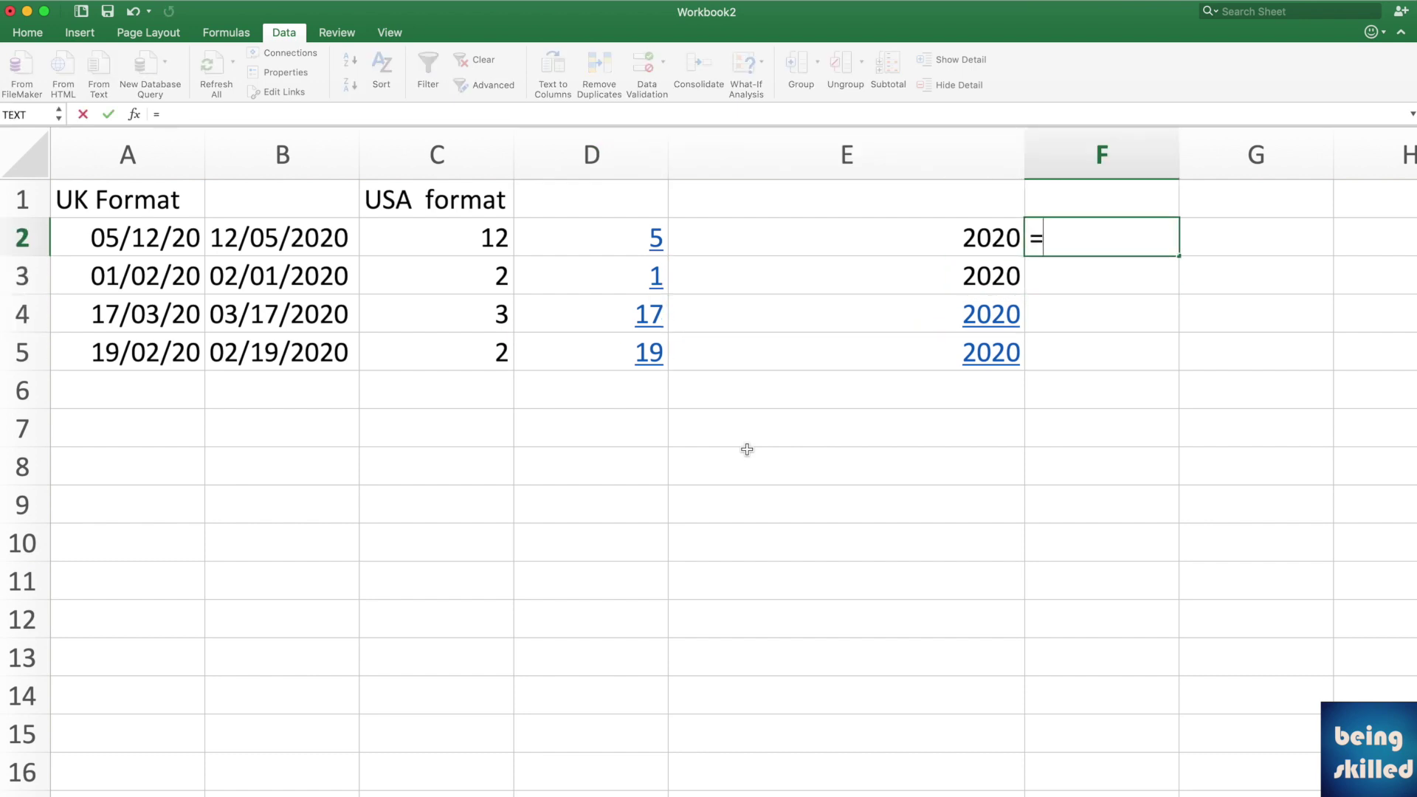
{"action": "type", "text": "co"}
Build =CONCATENATE(D2,"/",C2,"/",E2) in F2 to join day, month and year.
{"action": "key", "text": "BackSpace"}
{"action": "type", "text": "conc"}
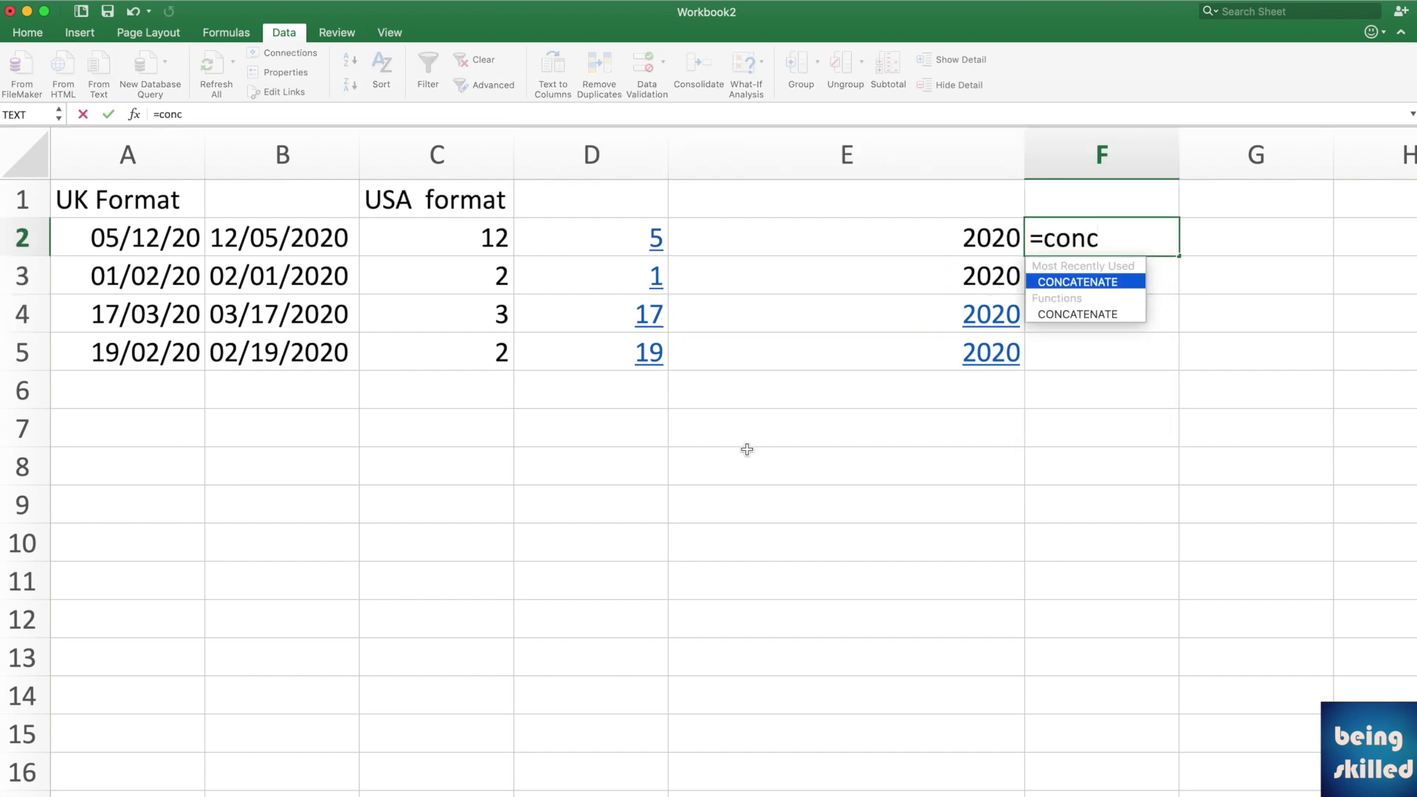
{"action": "key", "text": "Tab"}
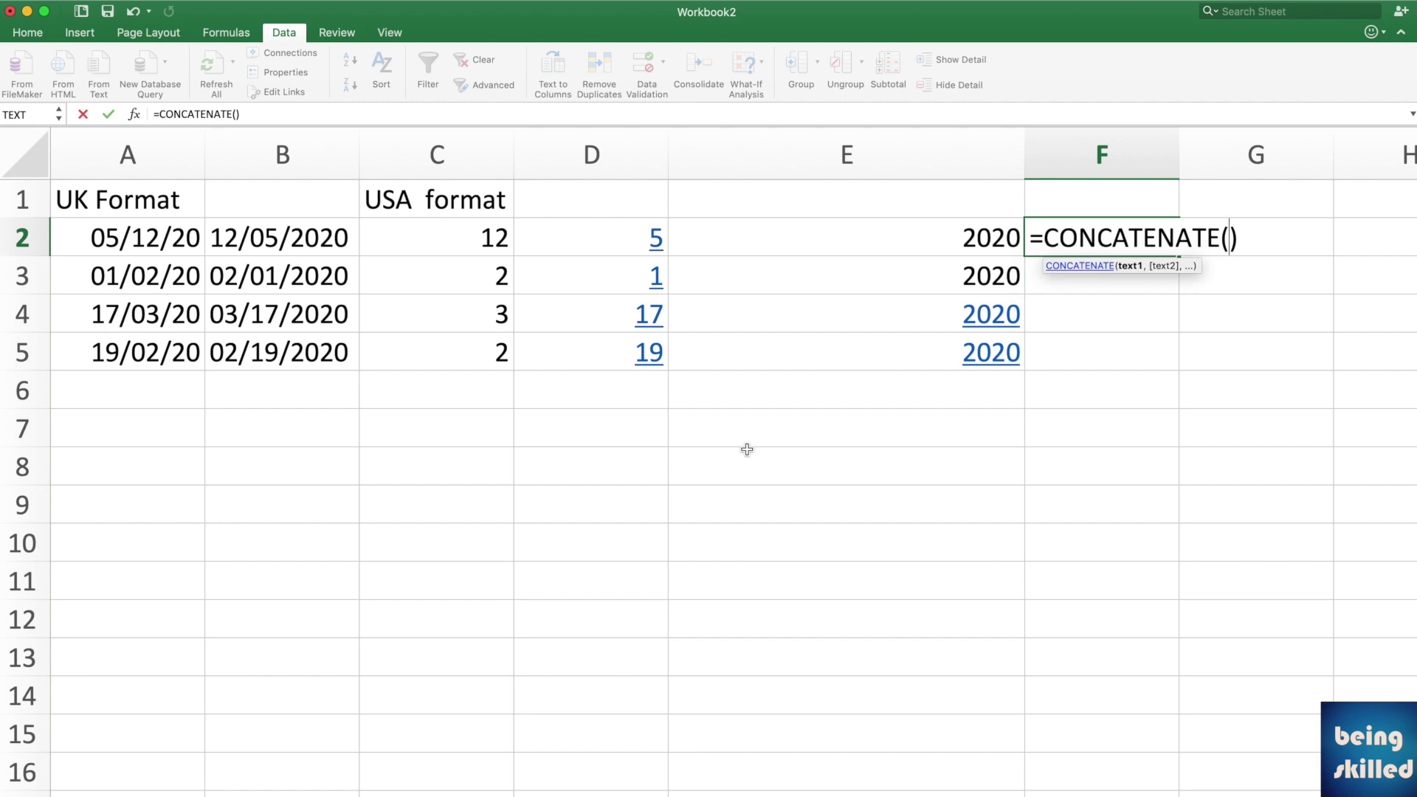
{"action": "key", "text": "Left"}
{"action": "key", "text": "Left"}
{"action": "key", "text": "Left"}
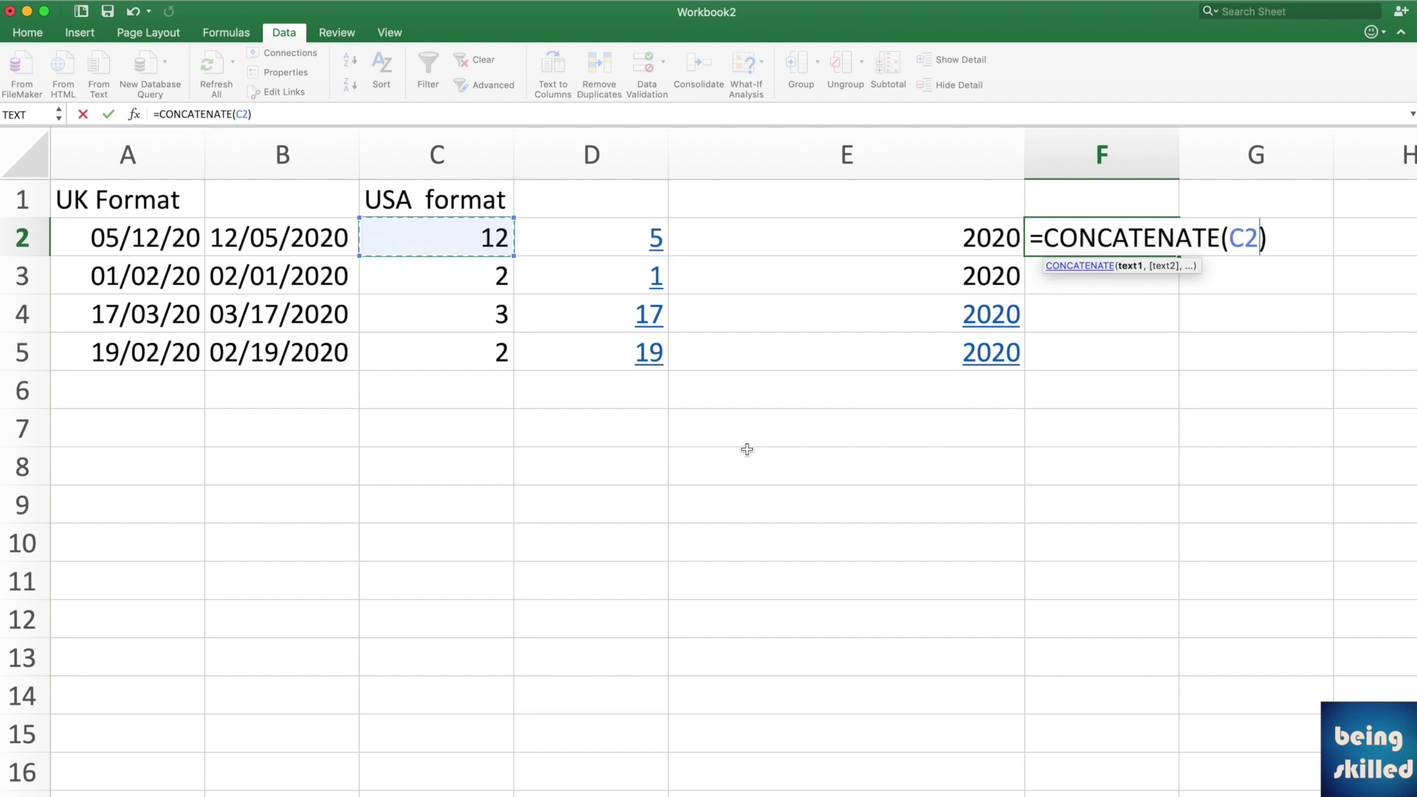
{"action": "key", "text": "Right"}
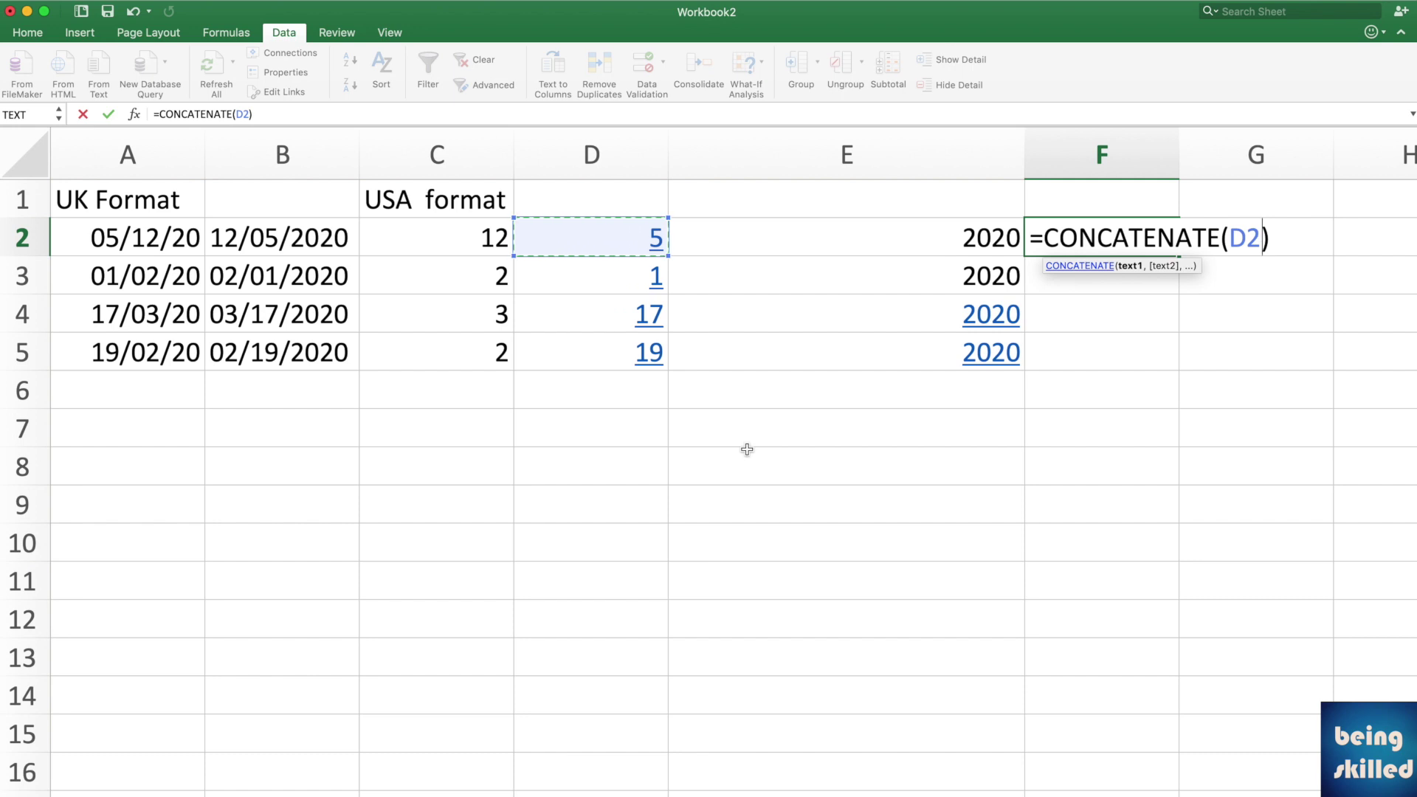
{"action": "type", "text": ","}
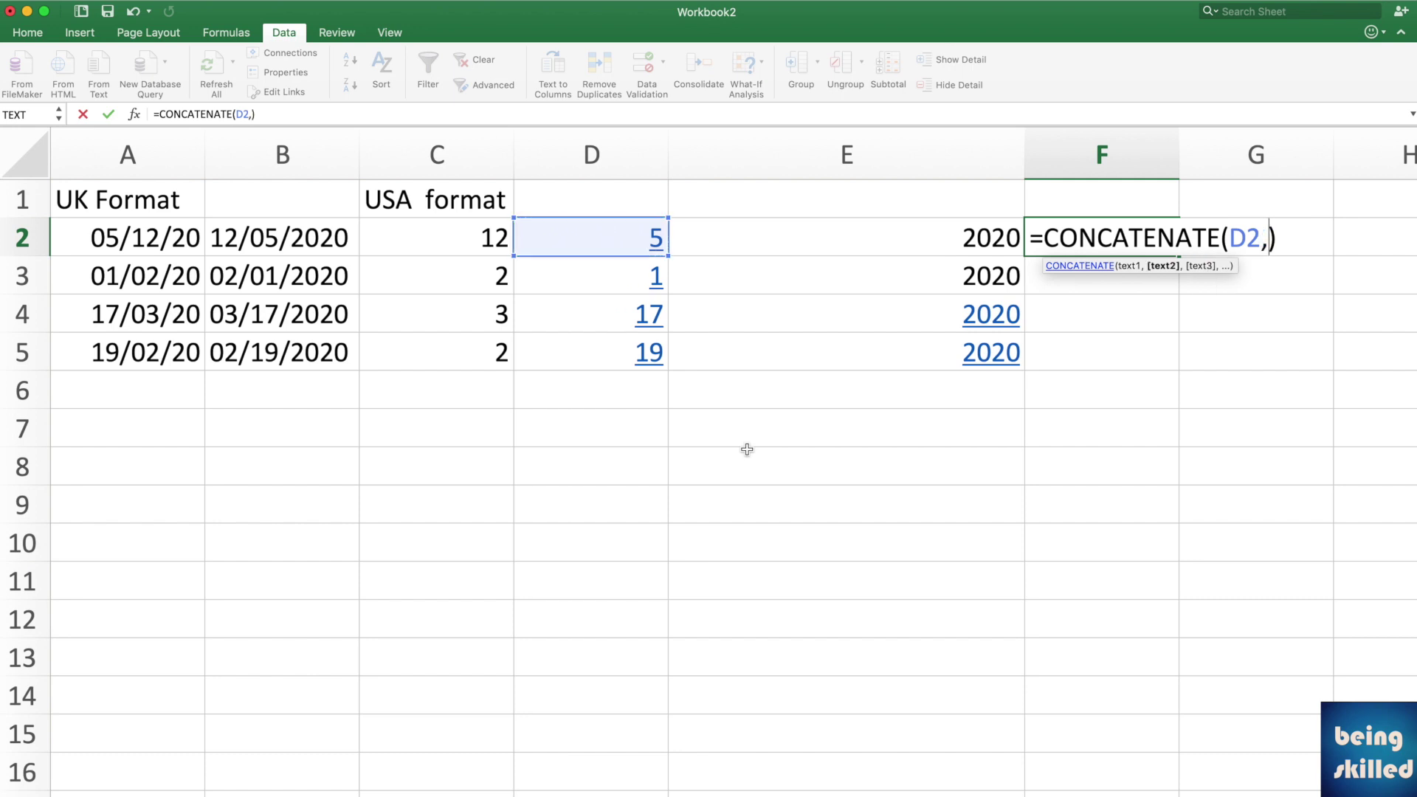
{"action": "type", "text": "\"/\","}
{"action": "key", "text": "Left"}
{"action": "key", "text": "Left"}
{"action": "key", "text": "Left"}
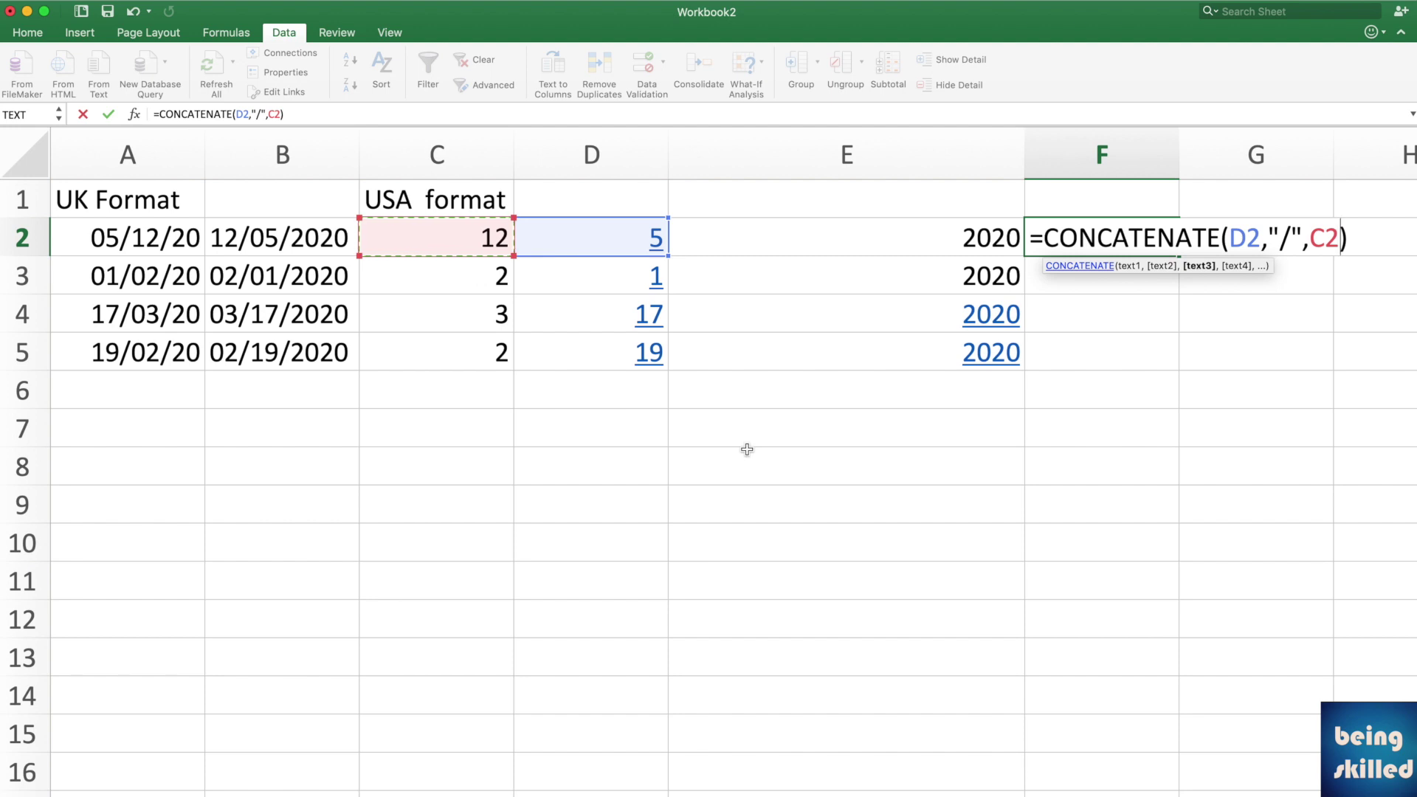
{"action": "type", "text": ",\"/\""}
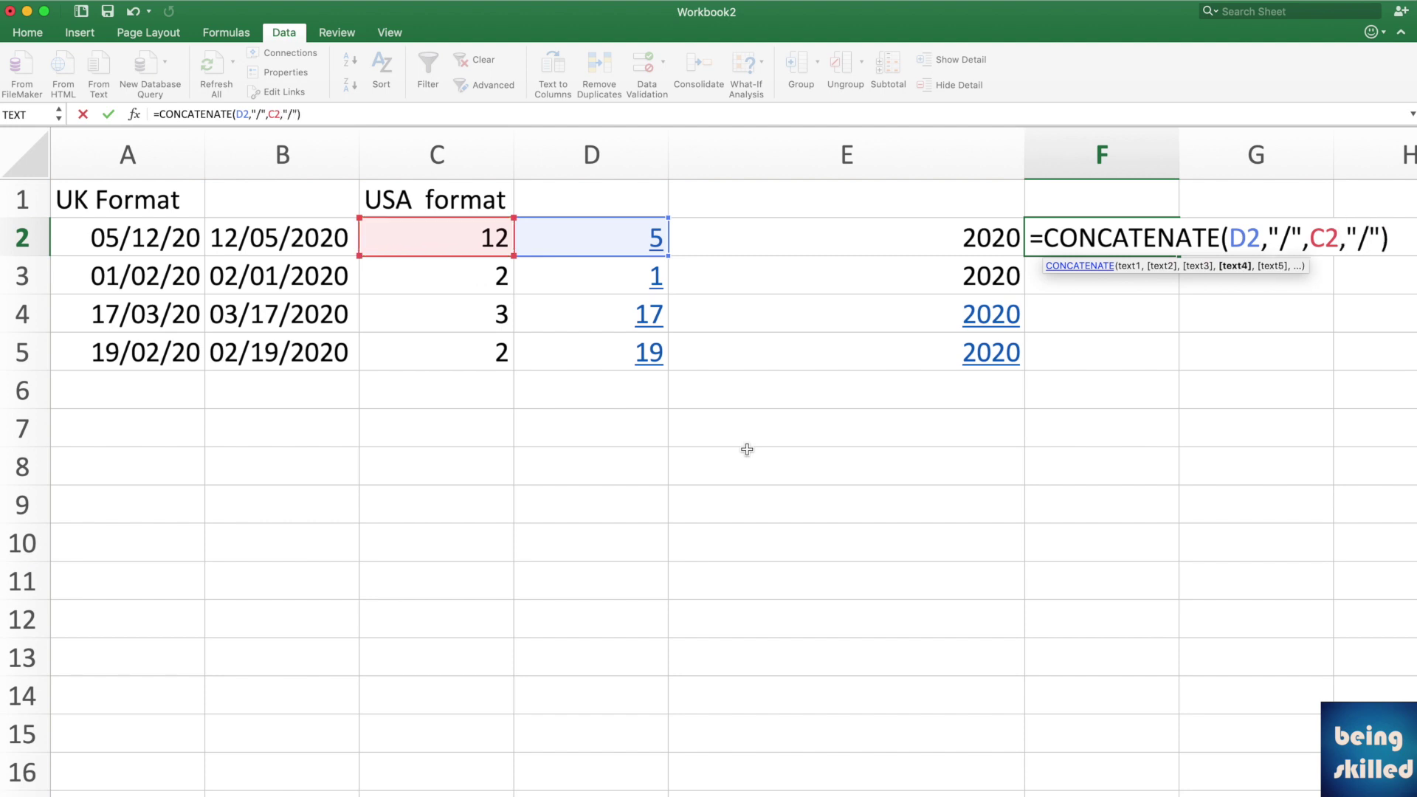
{"action": "type", "text": ","}
{"action": "key", "text": "Left"}
{"action": "key", "text": "Left"}
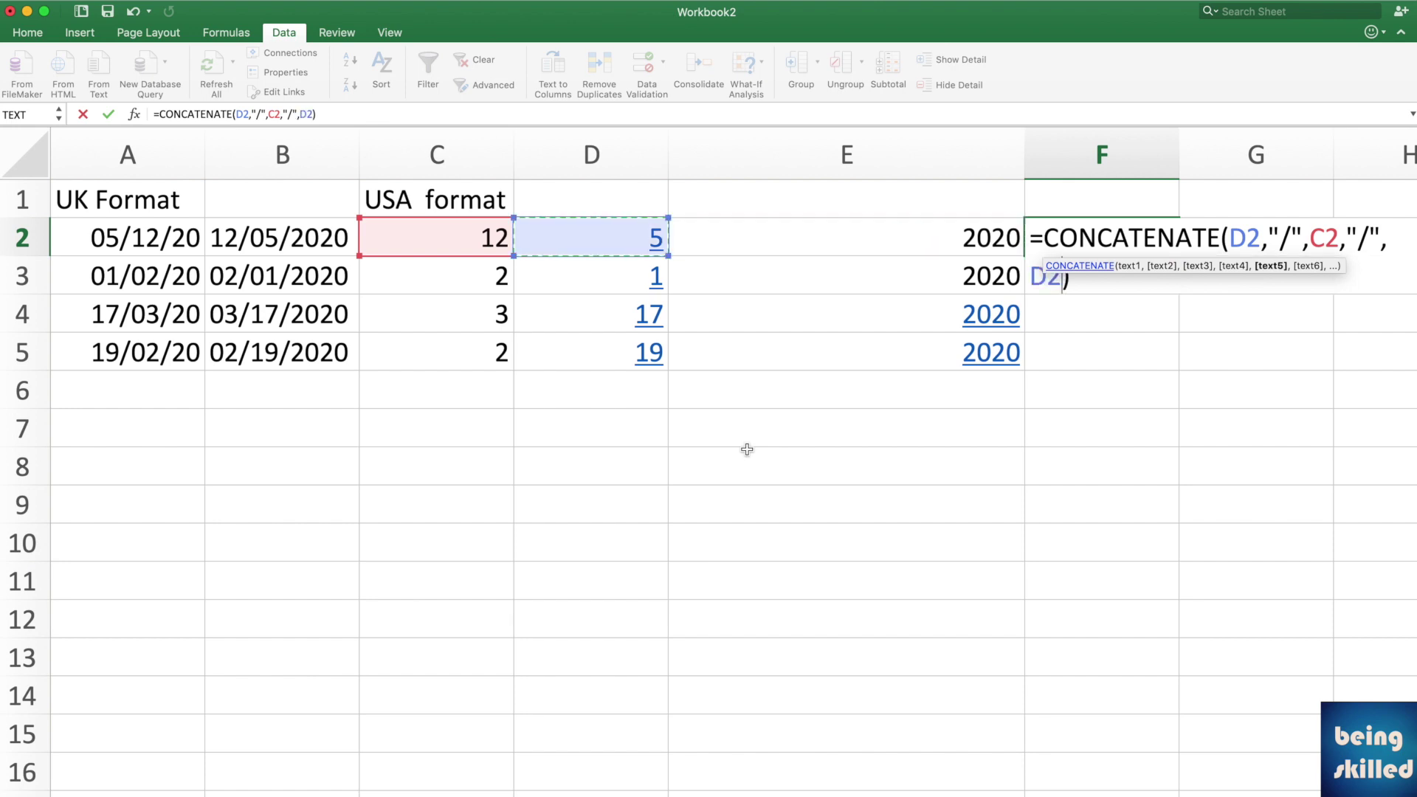
{"action": "key", "text": "Right"}
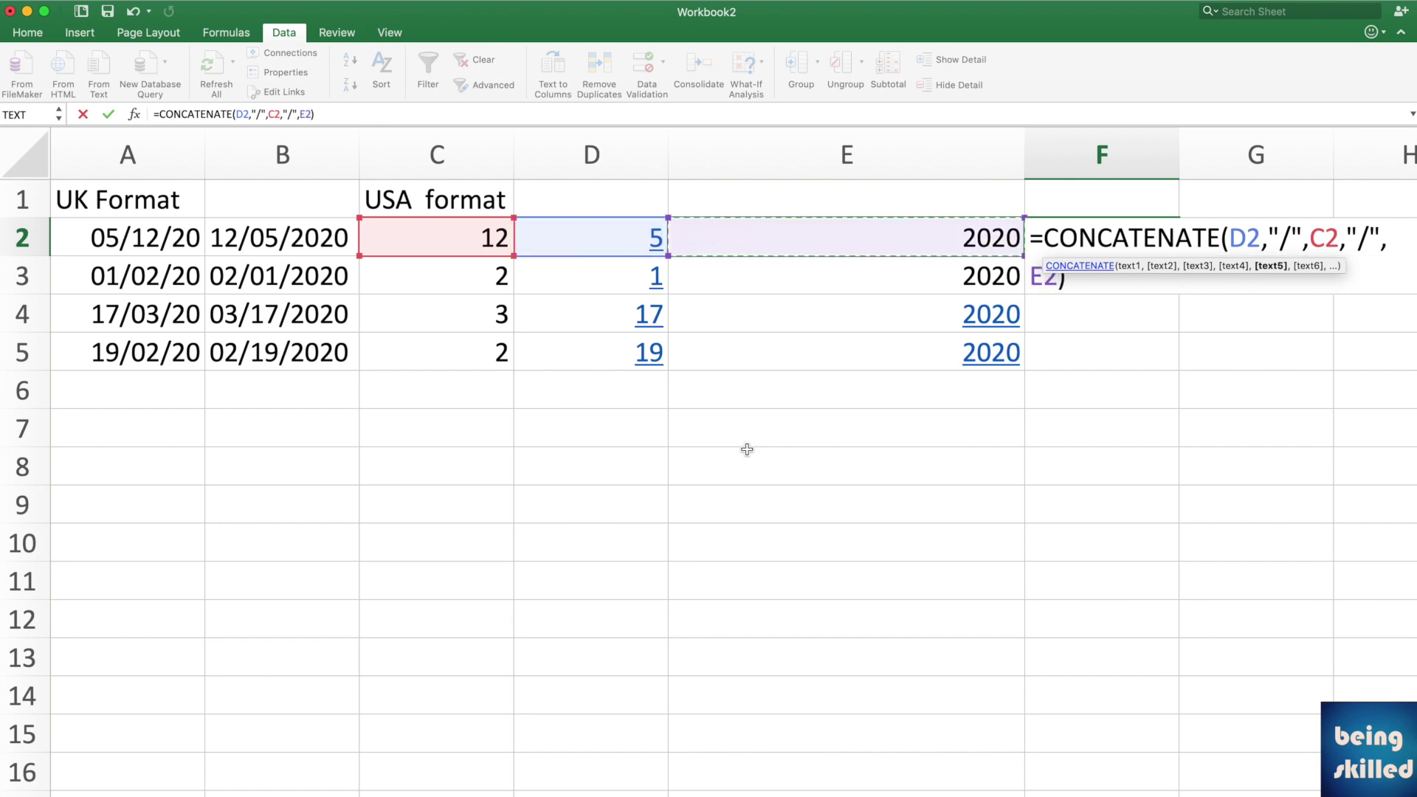
Commit the F2 date formula and fill it down to F5.
{"action": "key", "text": "Return"}
{"action": "key", "text": "Up"}
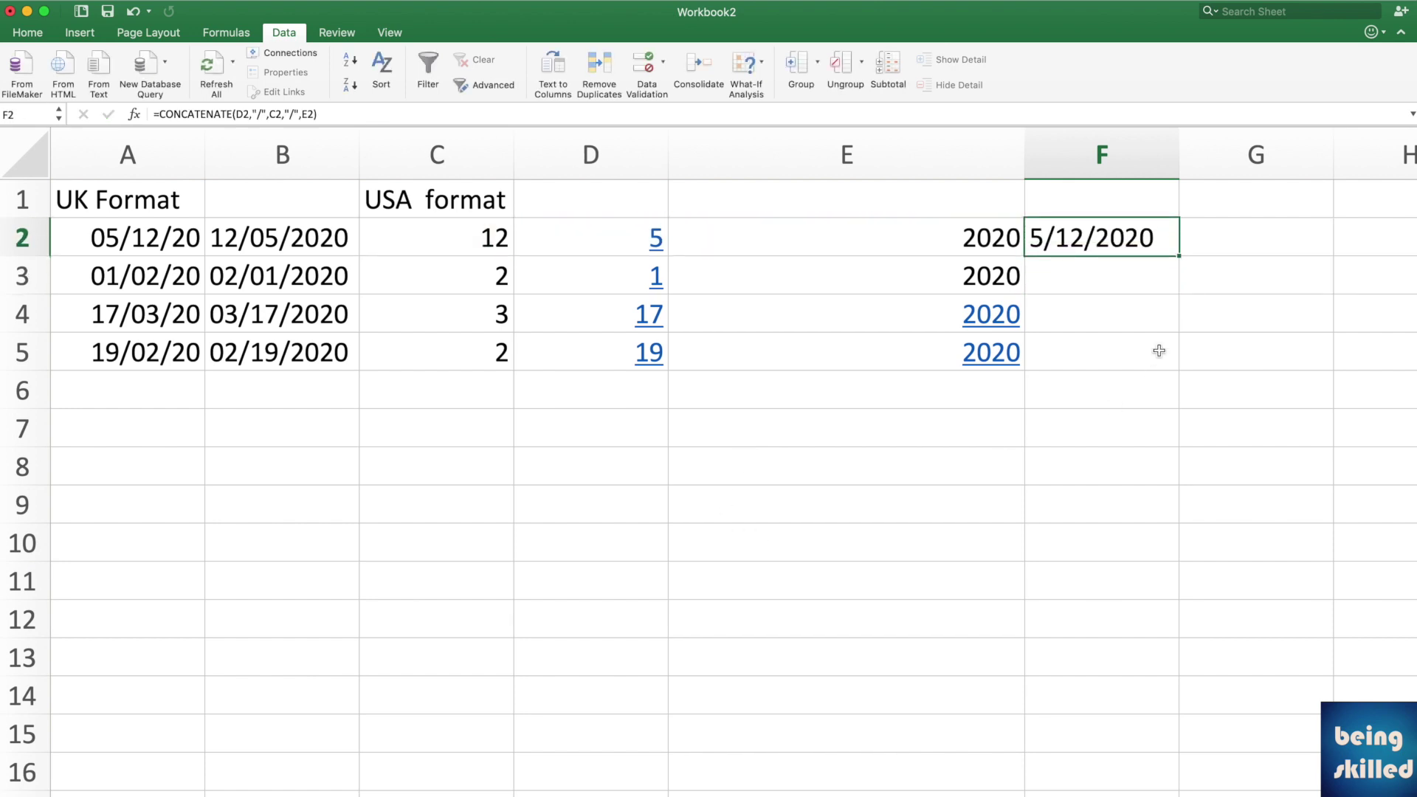
{"action": "double_click", "coordinate": [1179, 255]}
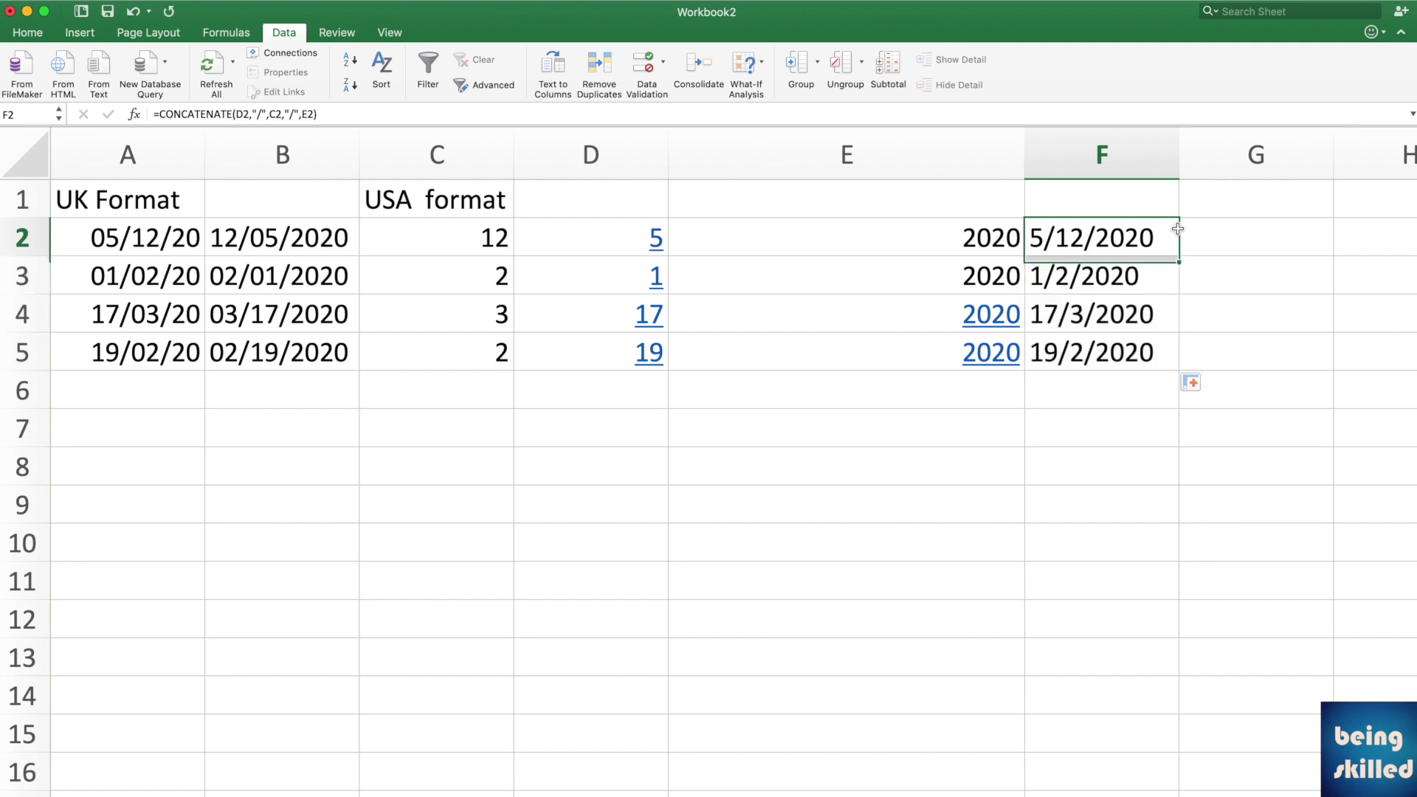
Head column F with 'UK Format' and copy the dates in F2:F5.
{"action": "key", "text": "Up"}
{"action": "type", "text": "UK Format"}
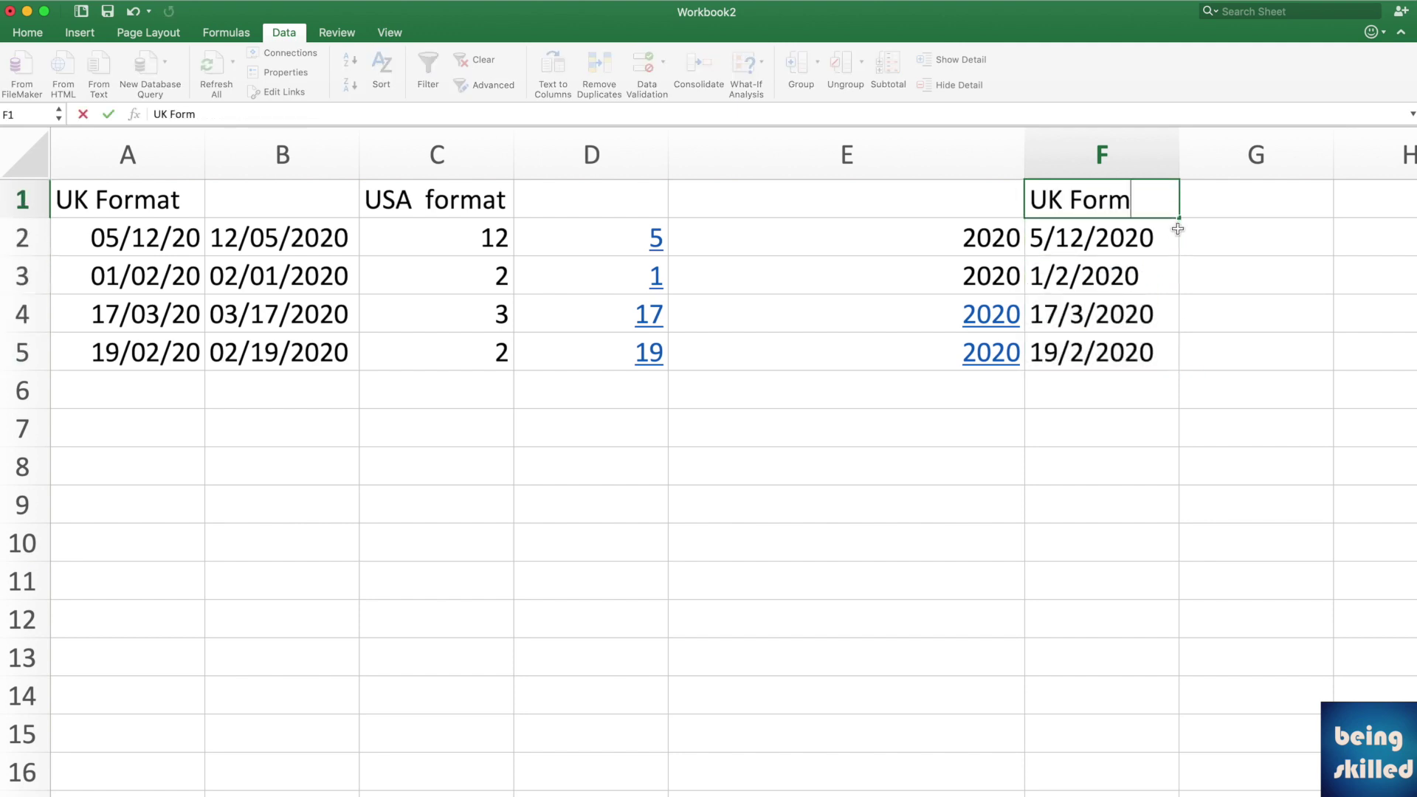
{"action": "key", "text": "Return"}
{"action": "key", "text": "shift+Down"}
{"action": "key", "text": "shift+Down"}
{"action": "key", "text": "shift+Down"}
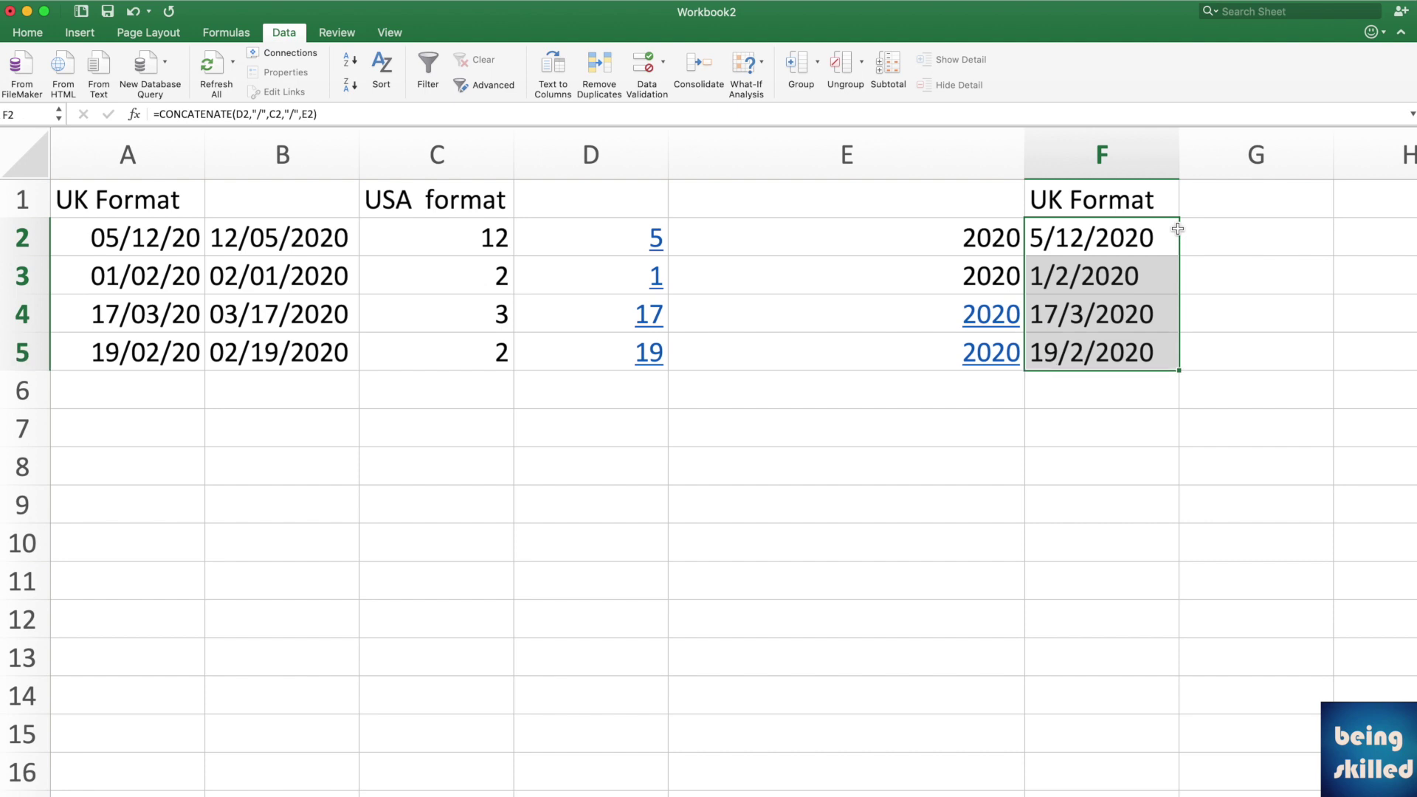
{"action": "key", "text": "super+c"}
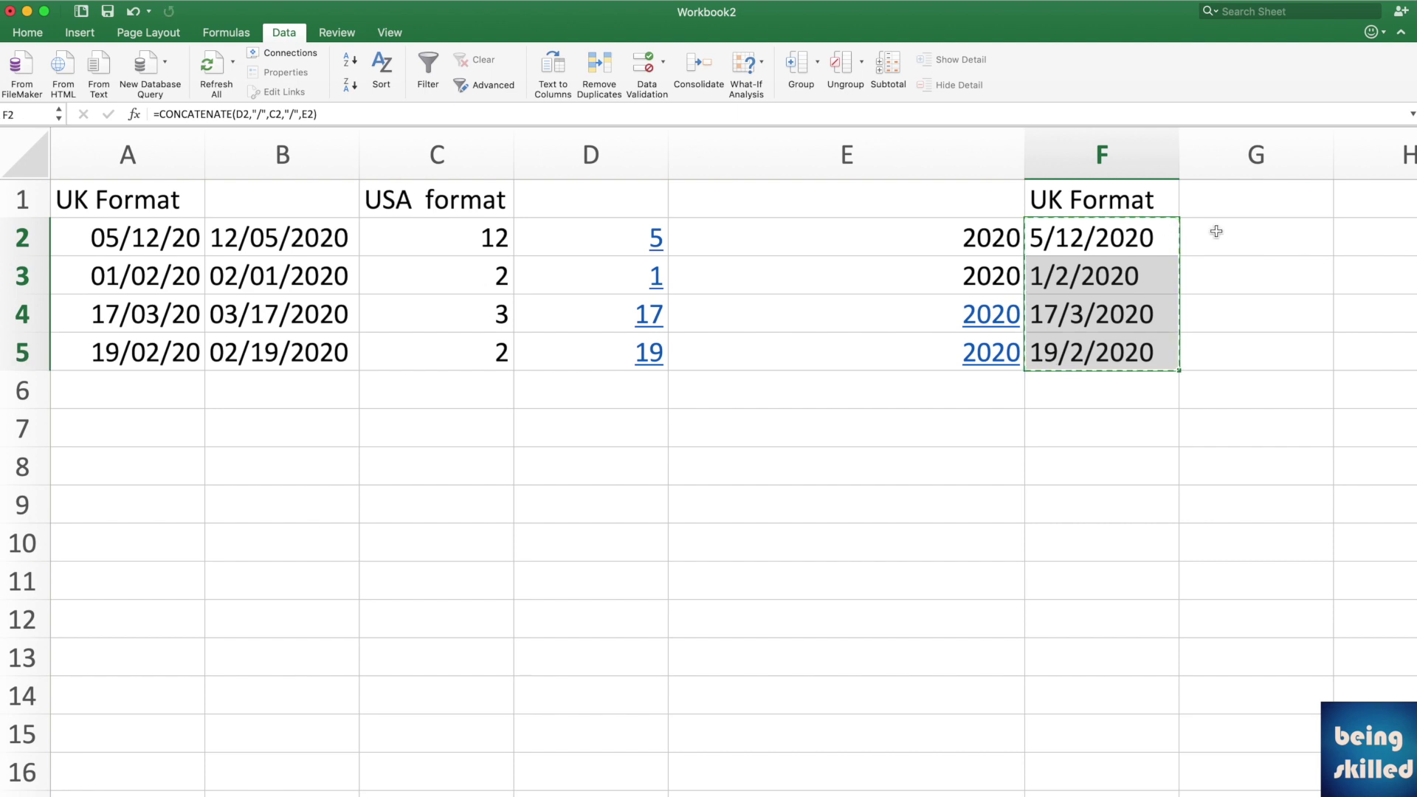
{"action": "left_click", "coordinate": [1215, 233]}
Paste Special the copied dates into G2:G5 as values only.
{"action": "right_click", "coordinate": [1227, 245]}
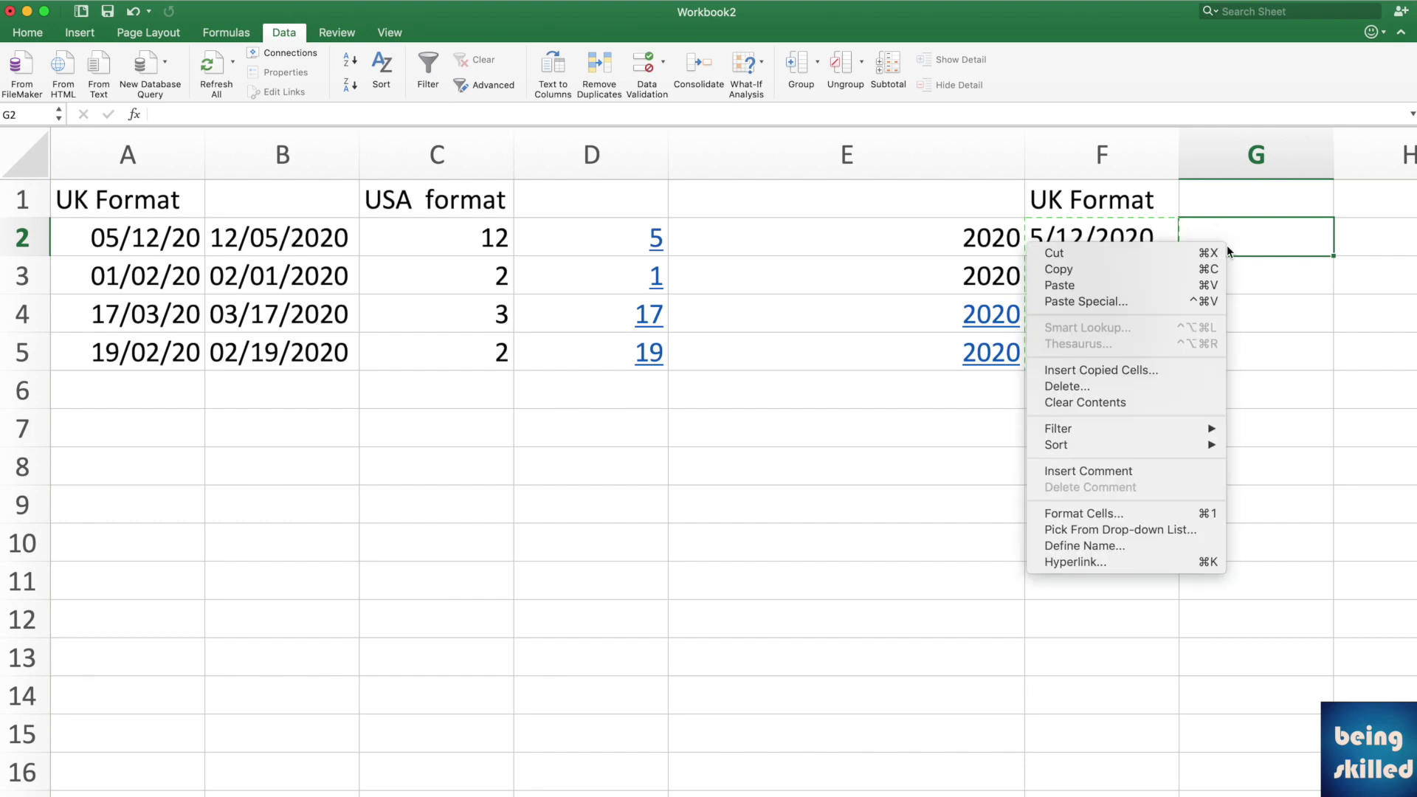
{"action": "left_click", "coordinate": [1176, 308]}
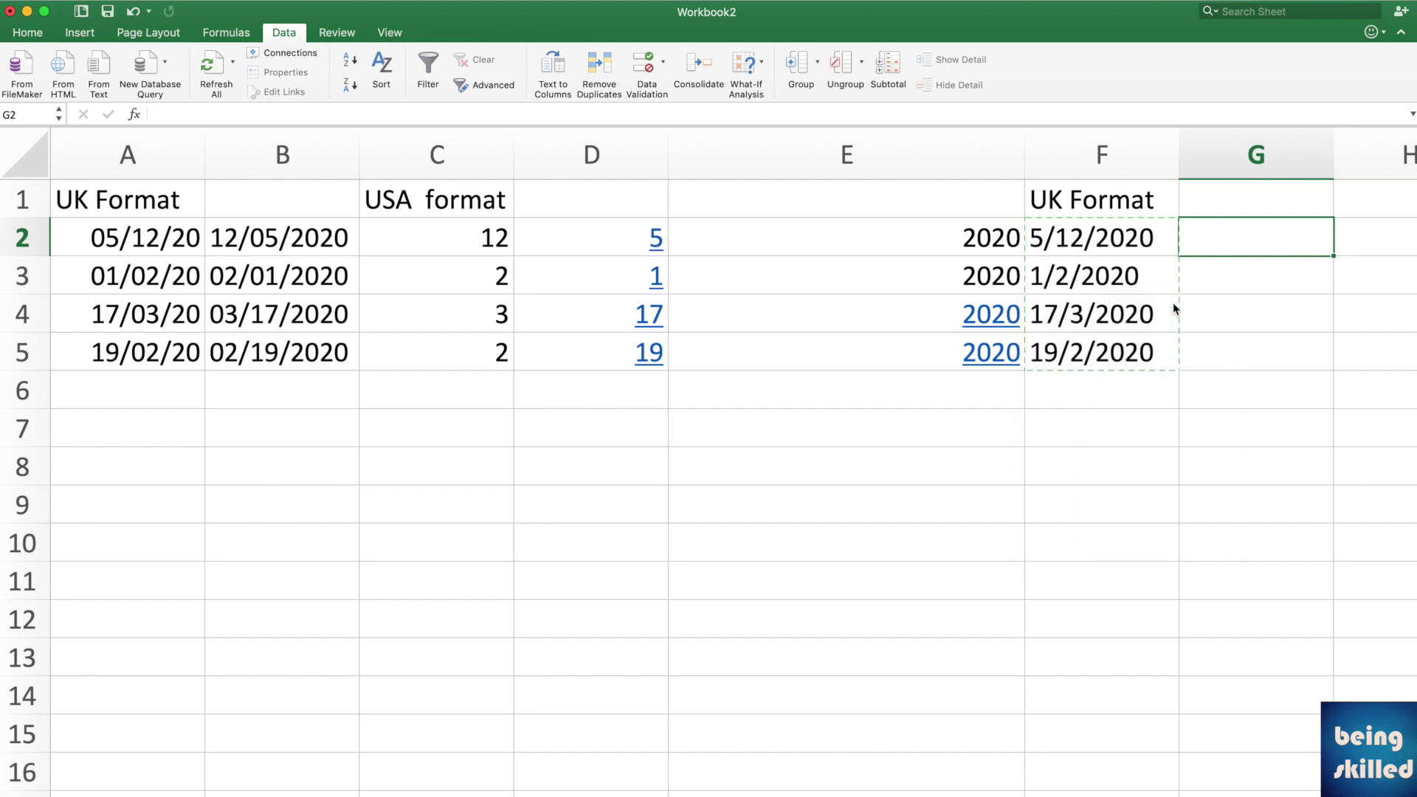
{"action": "left_click", "coordinate": [1038, 228]}
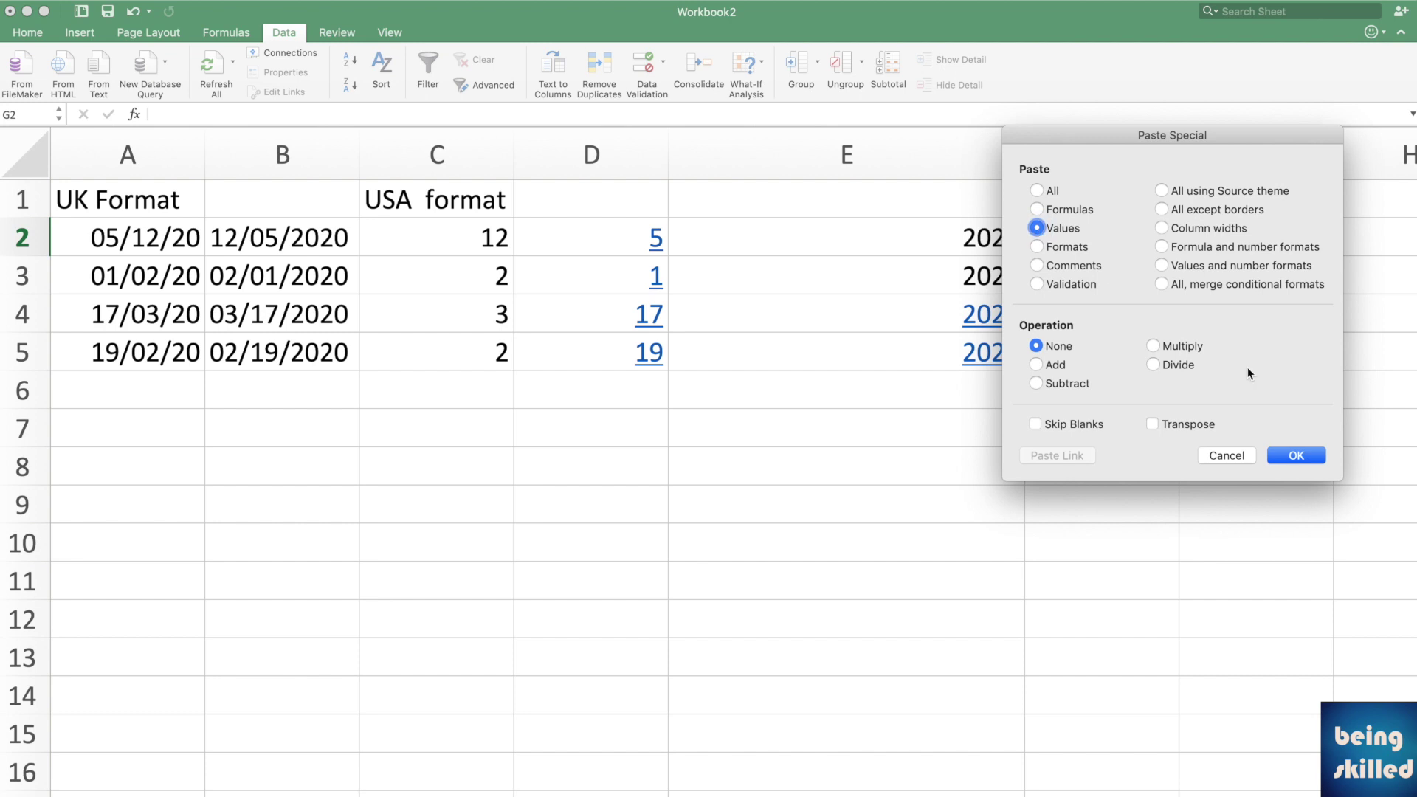
{"action": "left_click", "coordinate": [1312, 458]}
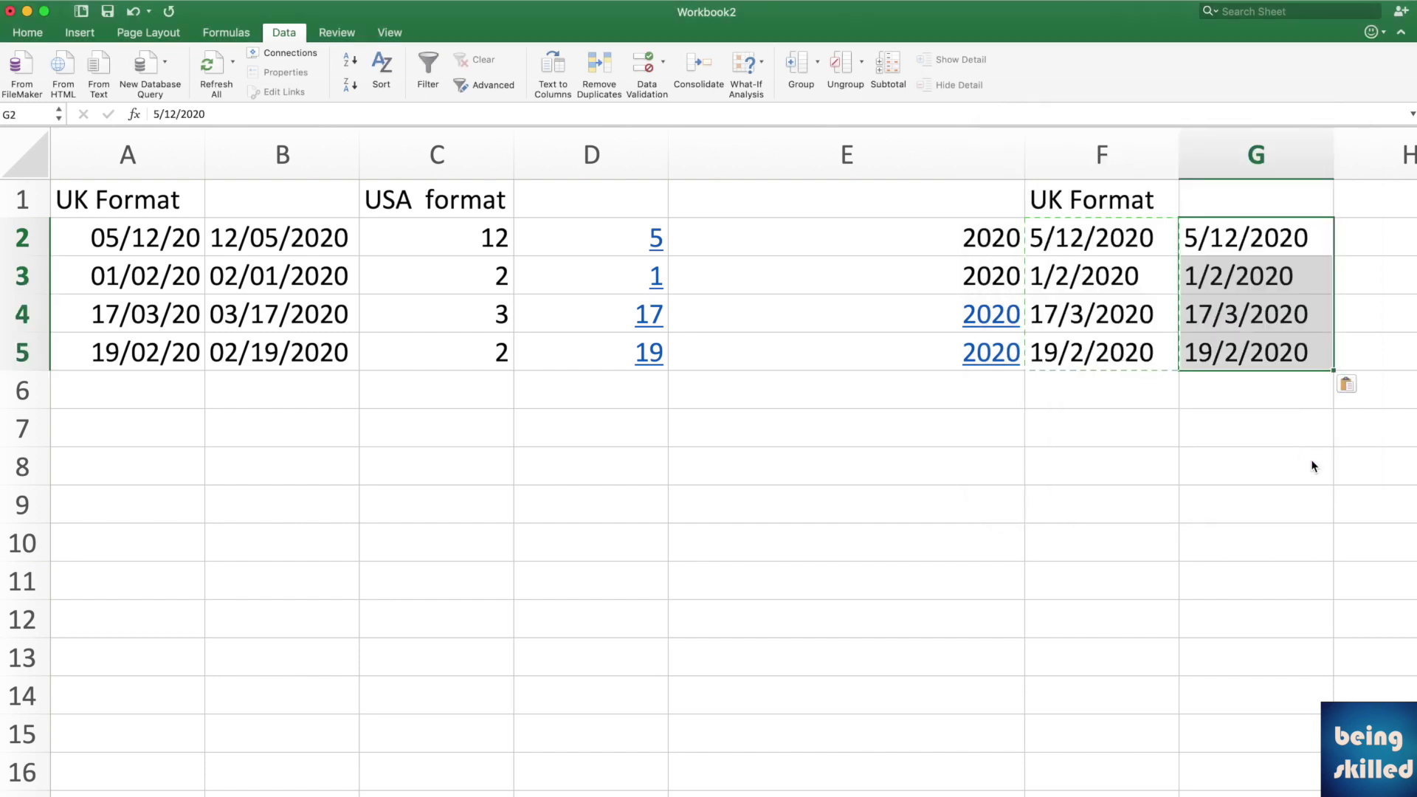
{"action": "left_click", "coordinate": [1263, 411]}
{"action": "key", "text": "Up"}
{"action": "key", "text": "Up"}
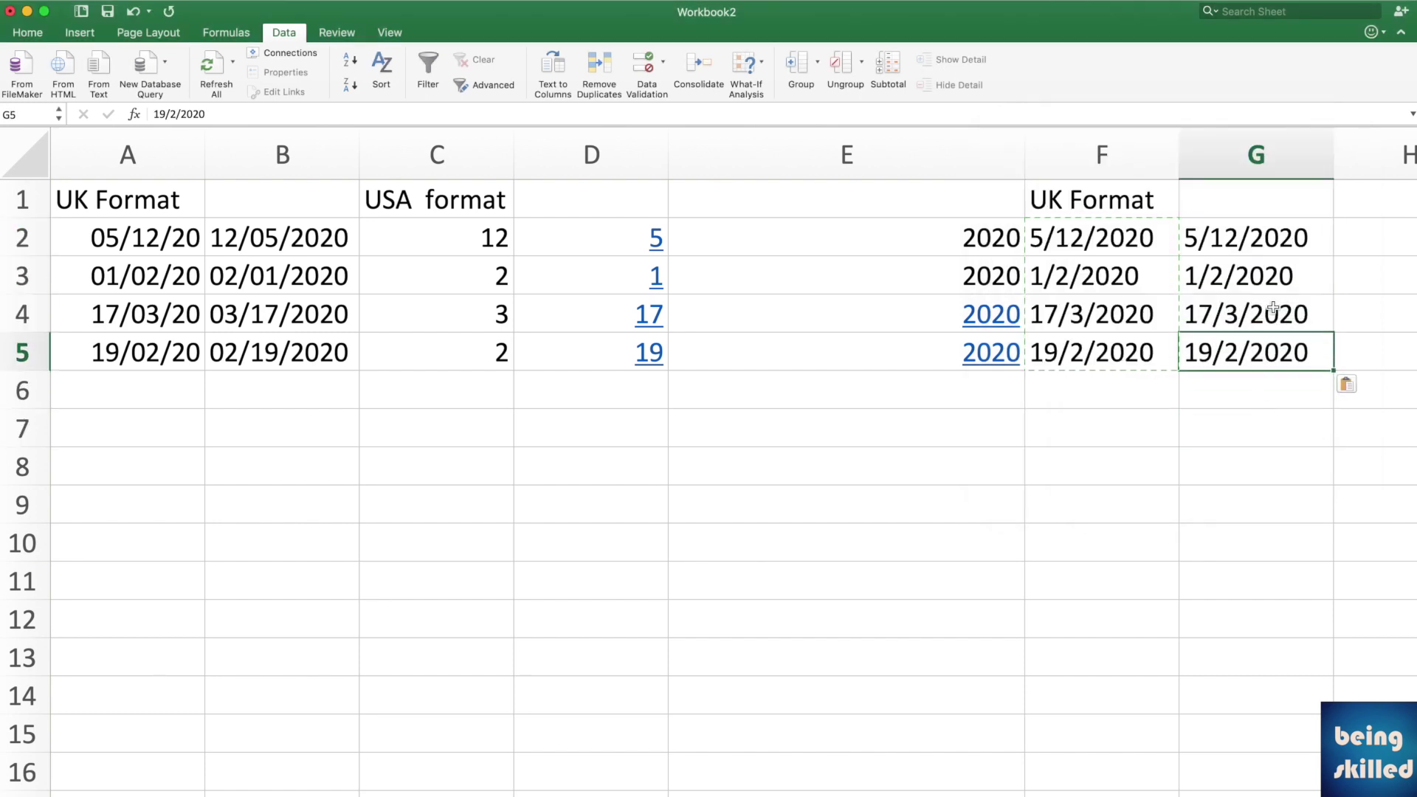
Cut the 'UK Format' heading from F1 into G1 and retitle F1 'Calculations'.
{"action": "left_click", "coordinate": [1225, 209]}
{"action": "key", "text": "Left"}
{"action": "key", "text": "super+x"}
{"action": "key", "text": "Right"}
{"action": "key", "text": "super+v"}
{"action": "key", "text": "Left"}
{"action": "type", "text": "Calculations"}
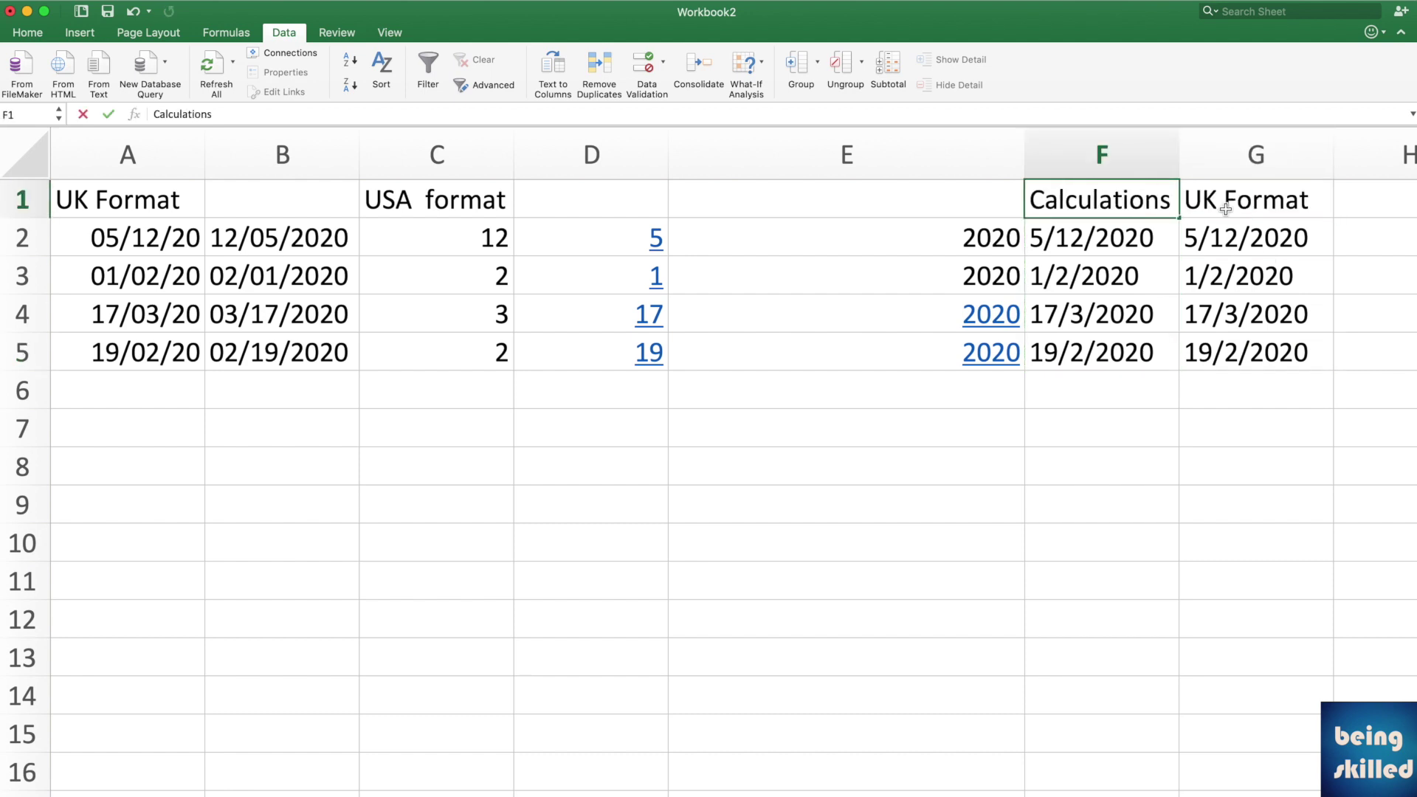
{"action": "key", "text": "Return"}
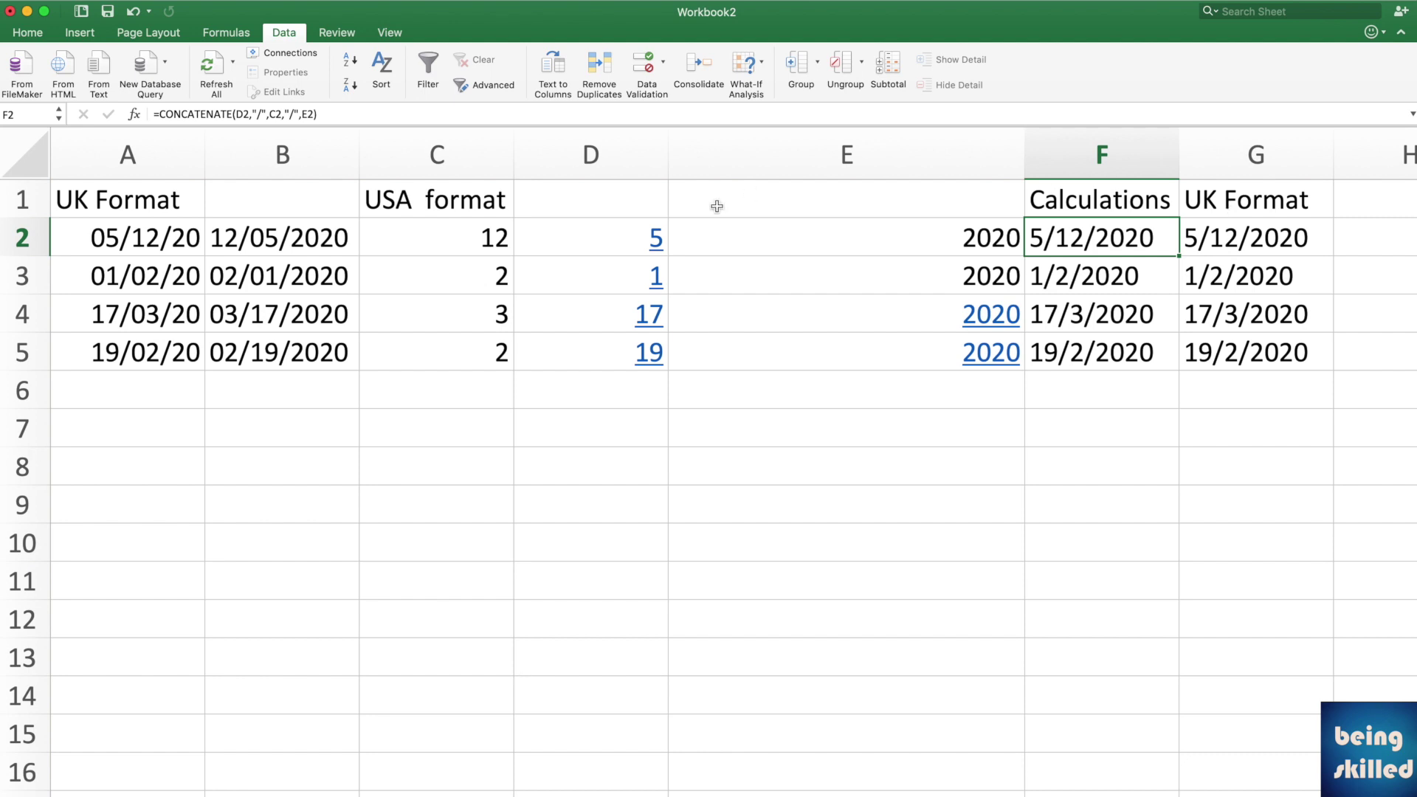
{"action": "left_click", "coordinate": [321, 251]}
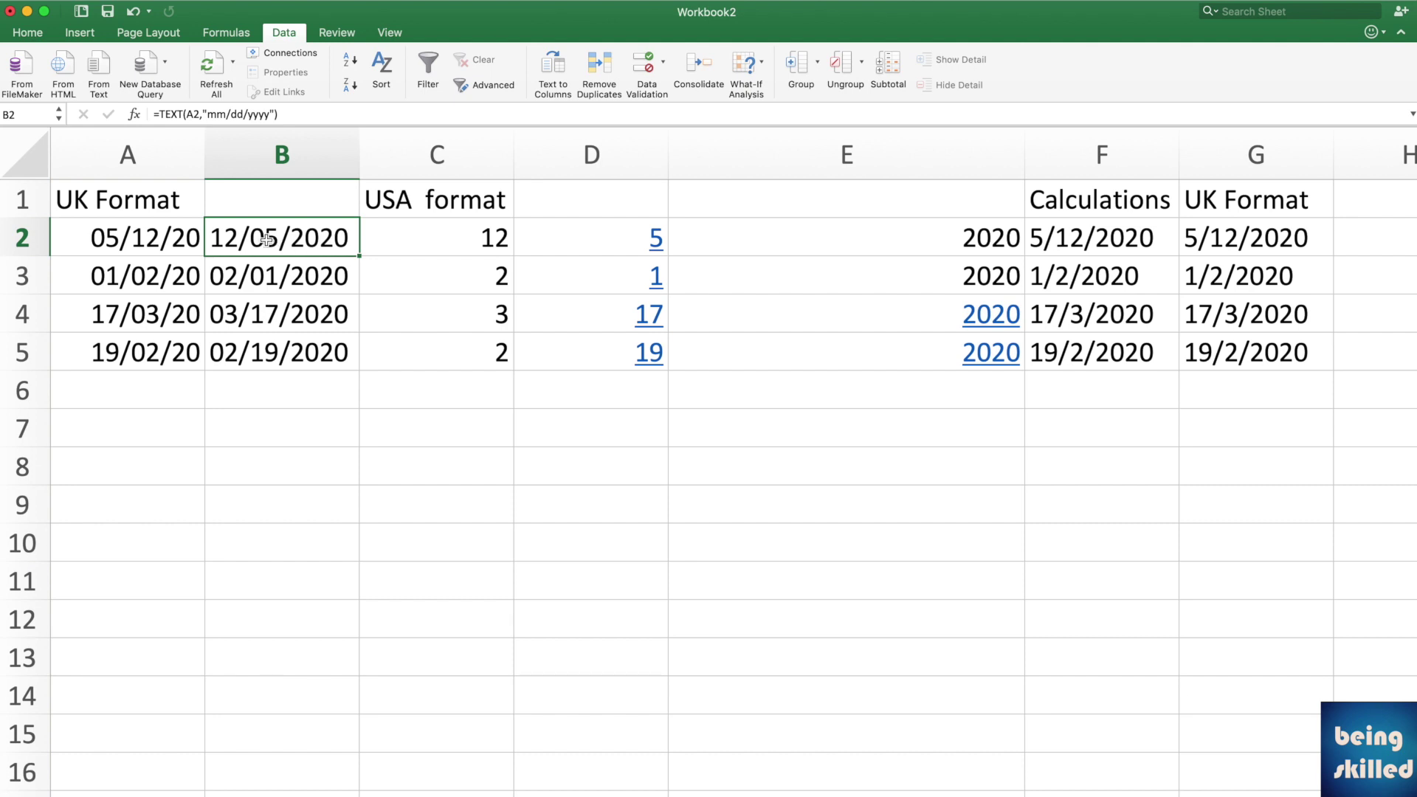
{"action": "key", "text": "Right"}
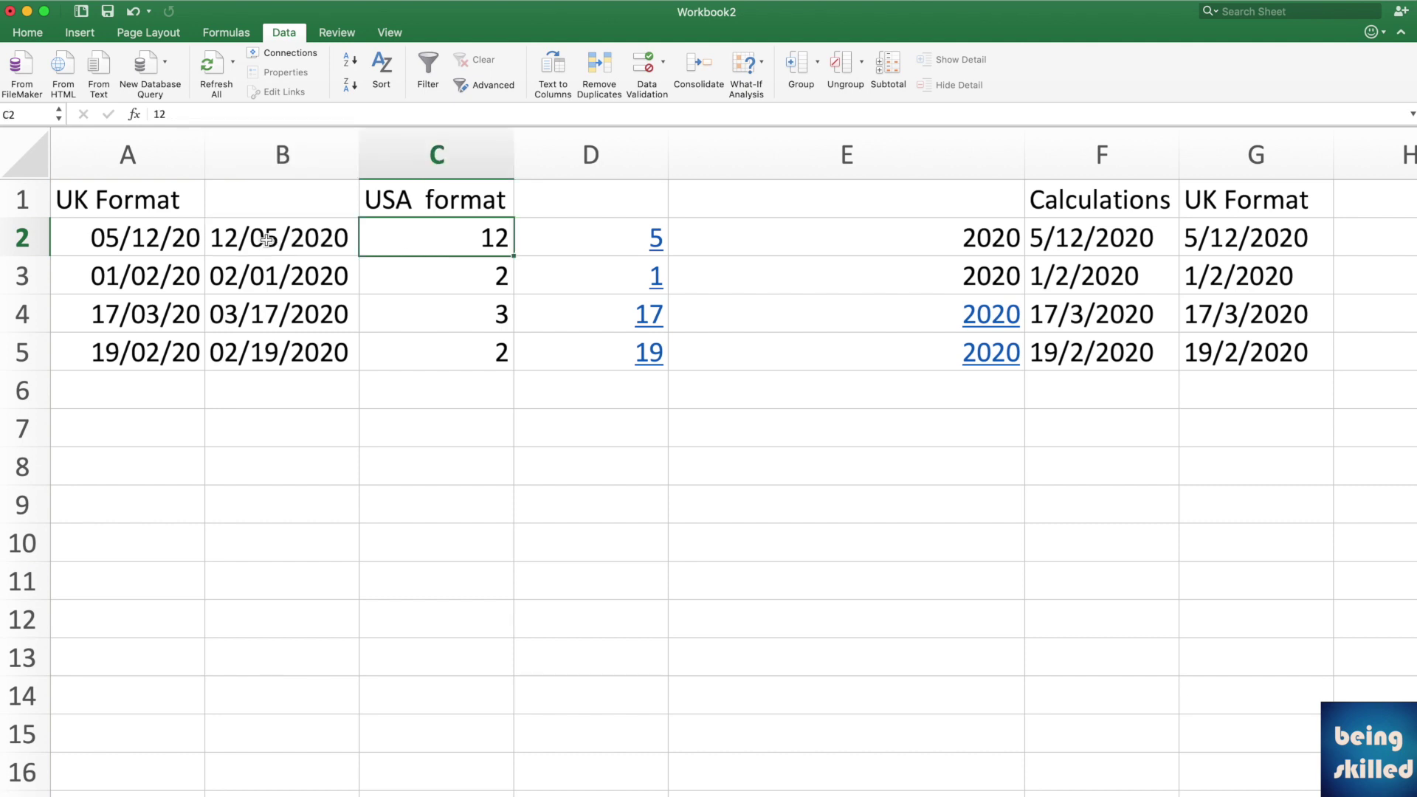
{"action": "key", "text": "Left"}
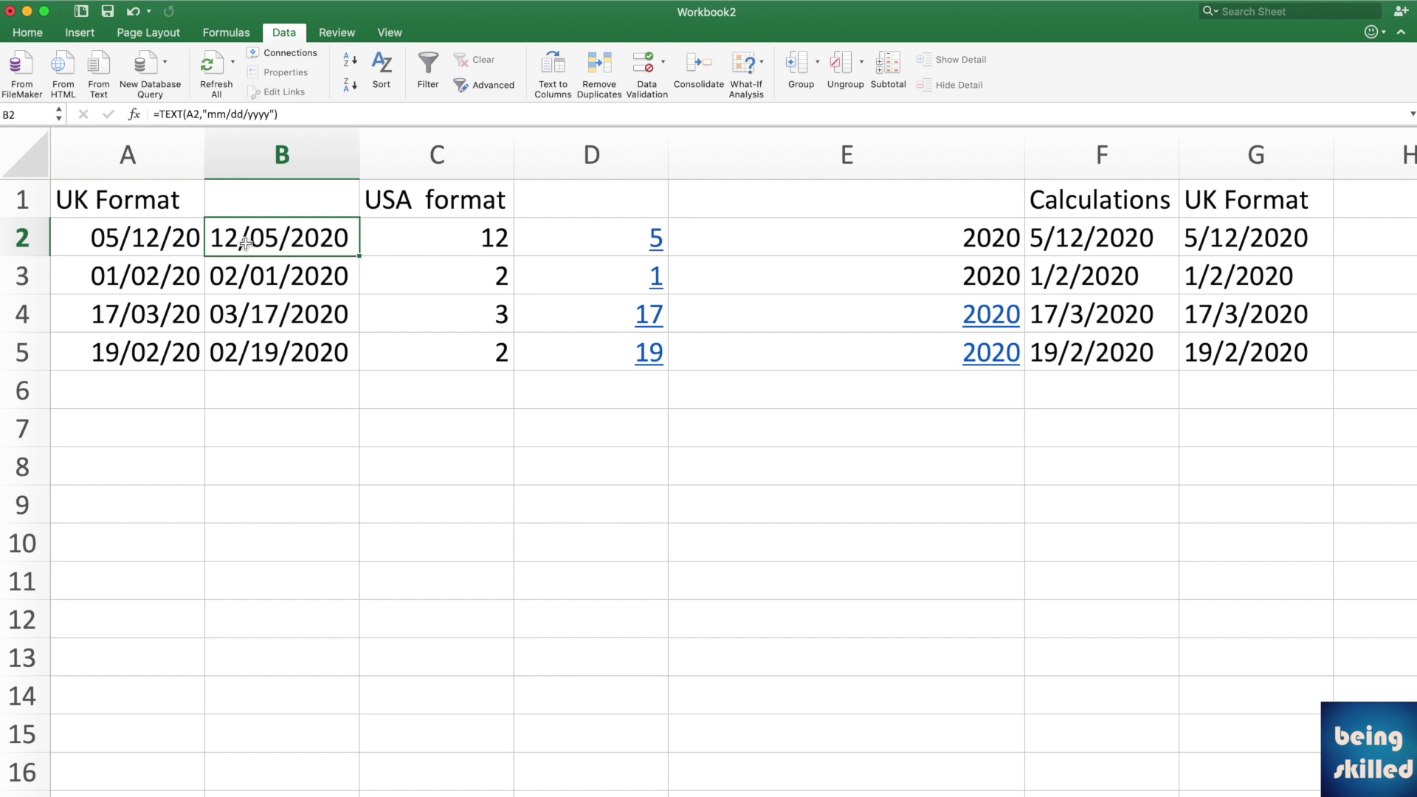